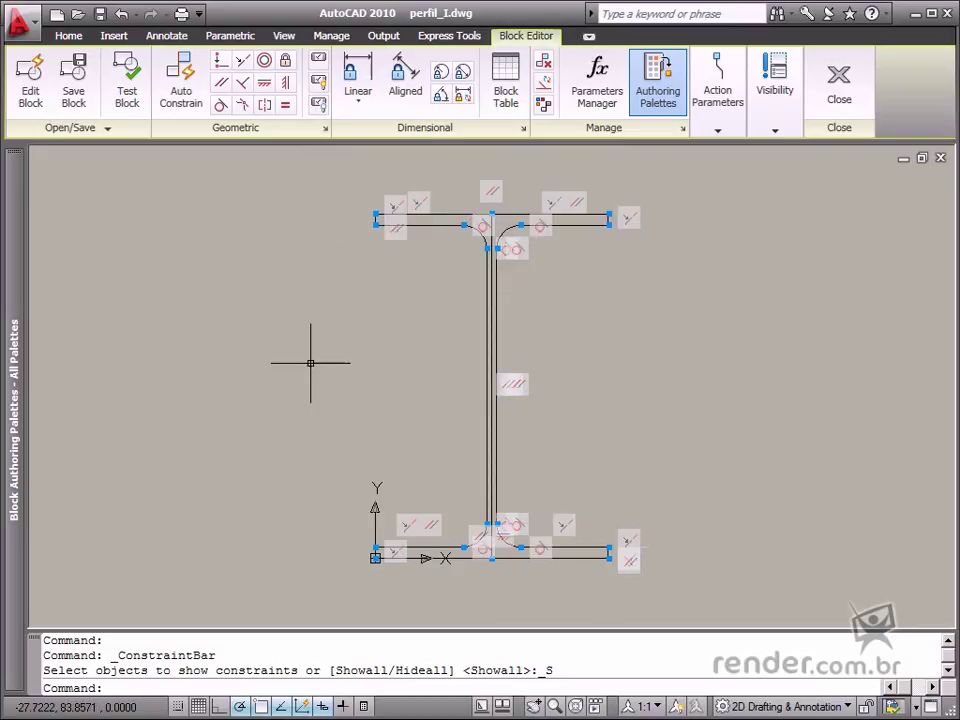
Step: Hide all geometric constraint bars on the I-beam profile in the Block Editor
click(317, 110)
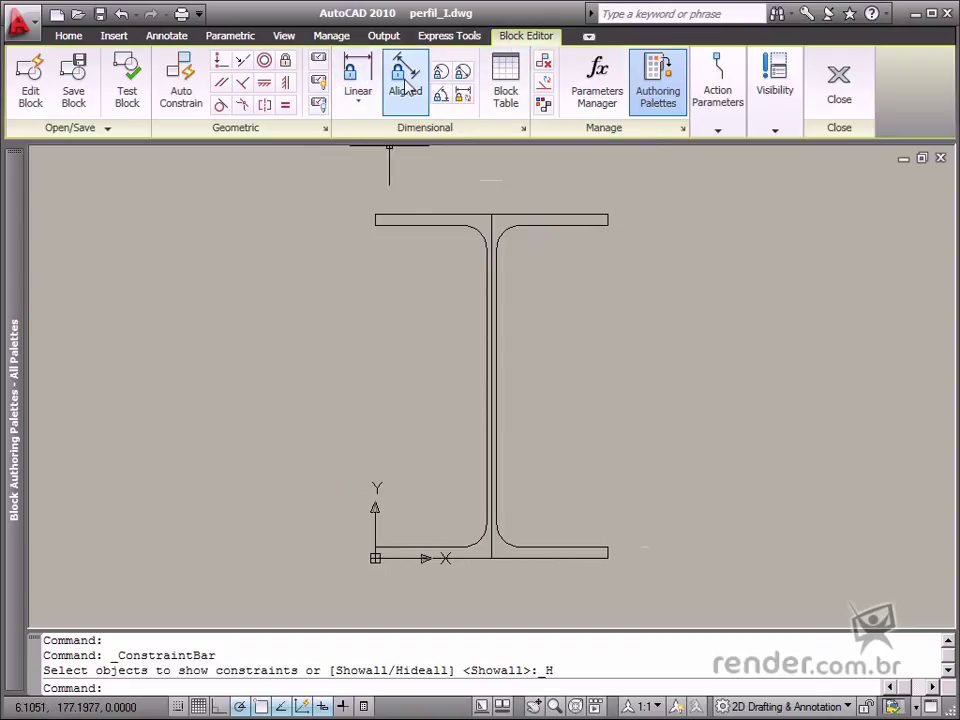
Step: Show the Linear constraint dropdown listing Linear, Horizontal and Vertical types
mouse_move(20, 428)
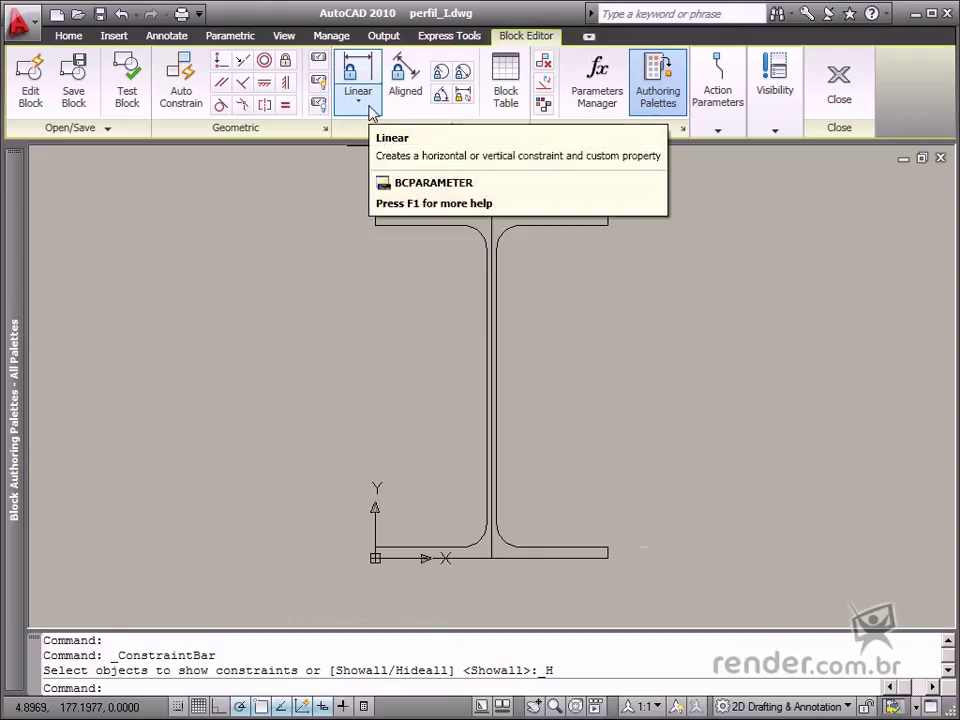
Step: Add aligned constraint d1=100 across the top flange's full width, with one grip
click(370, 108)
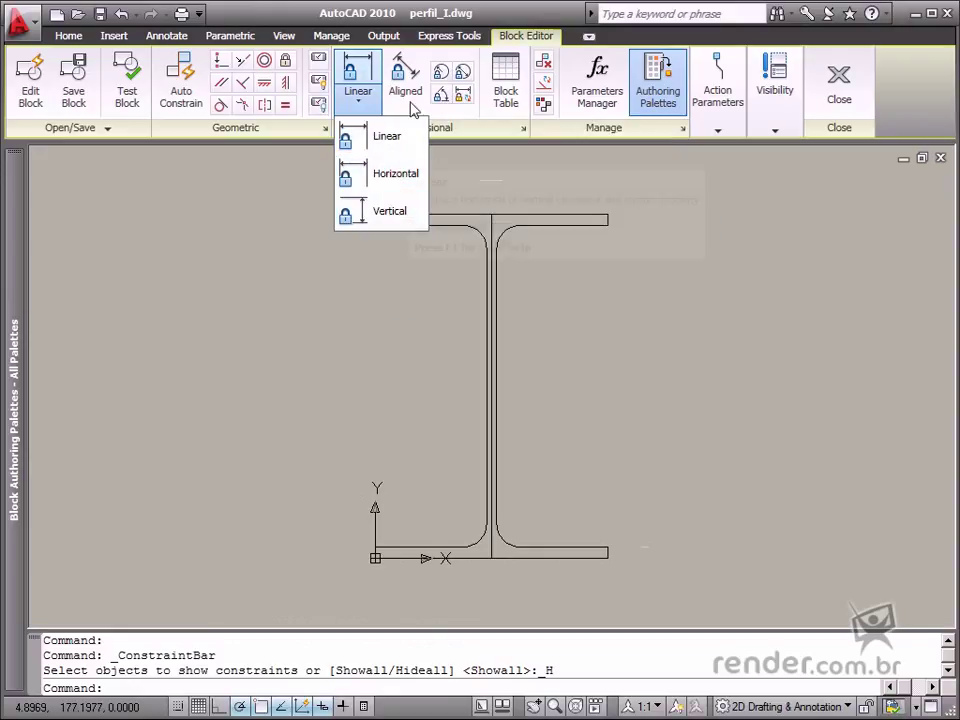
click(414, 113)
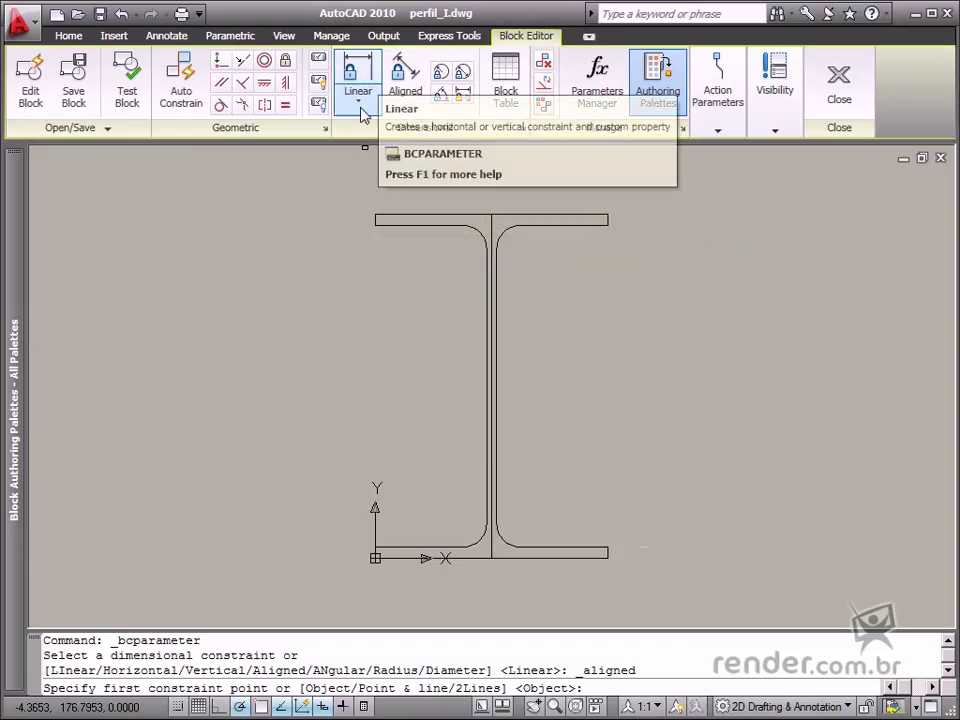
click(375, 214)
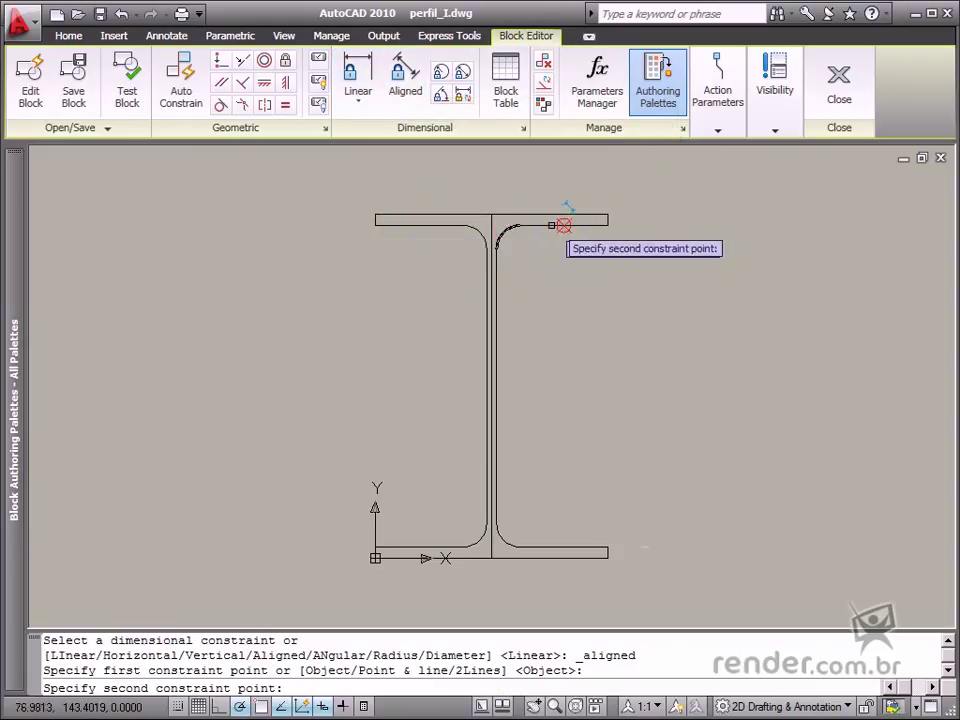
click(607, 214)
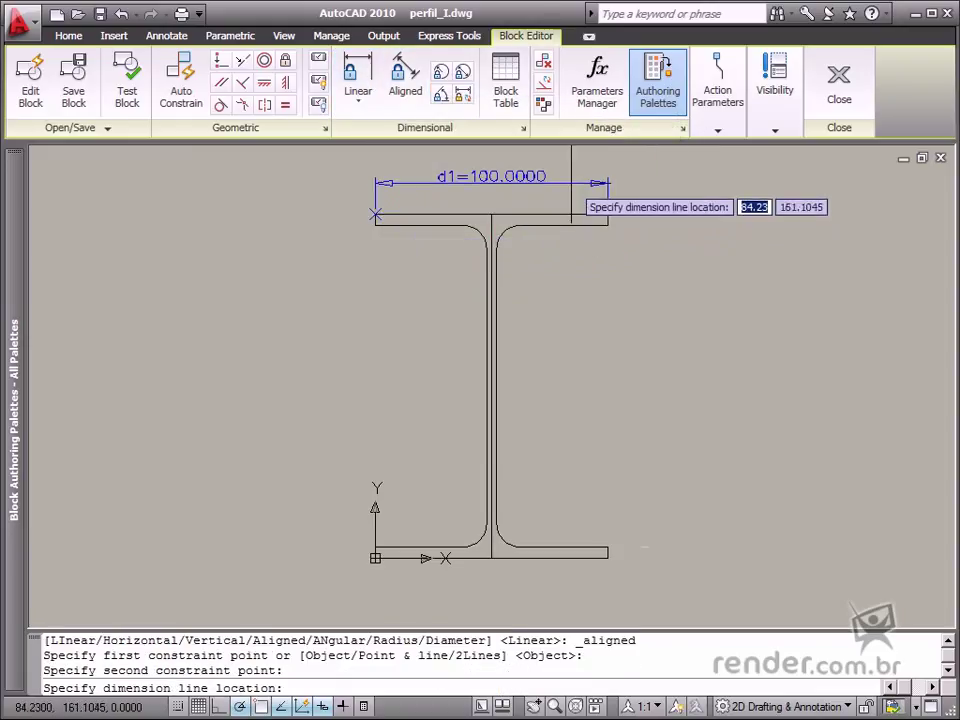
click(571, 183)
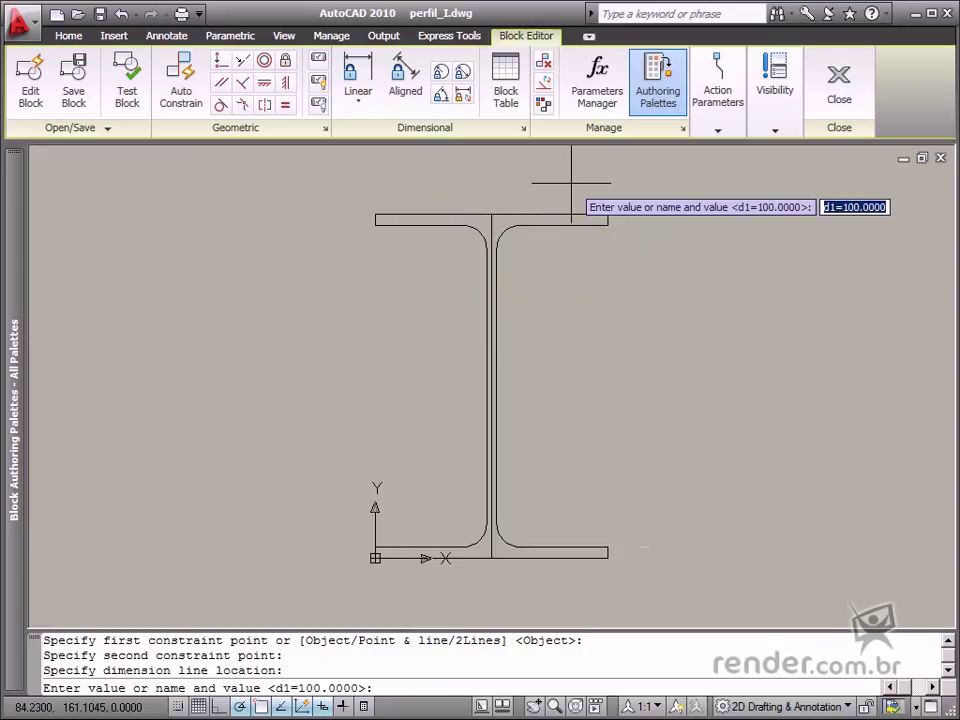
key(Return)
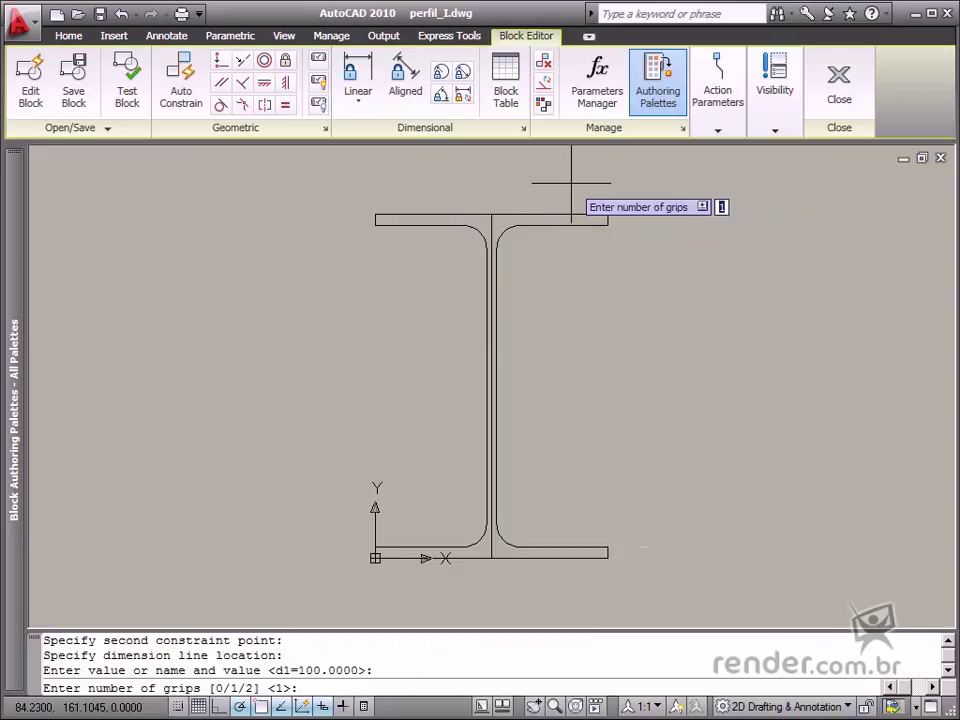
key(Down)
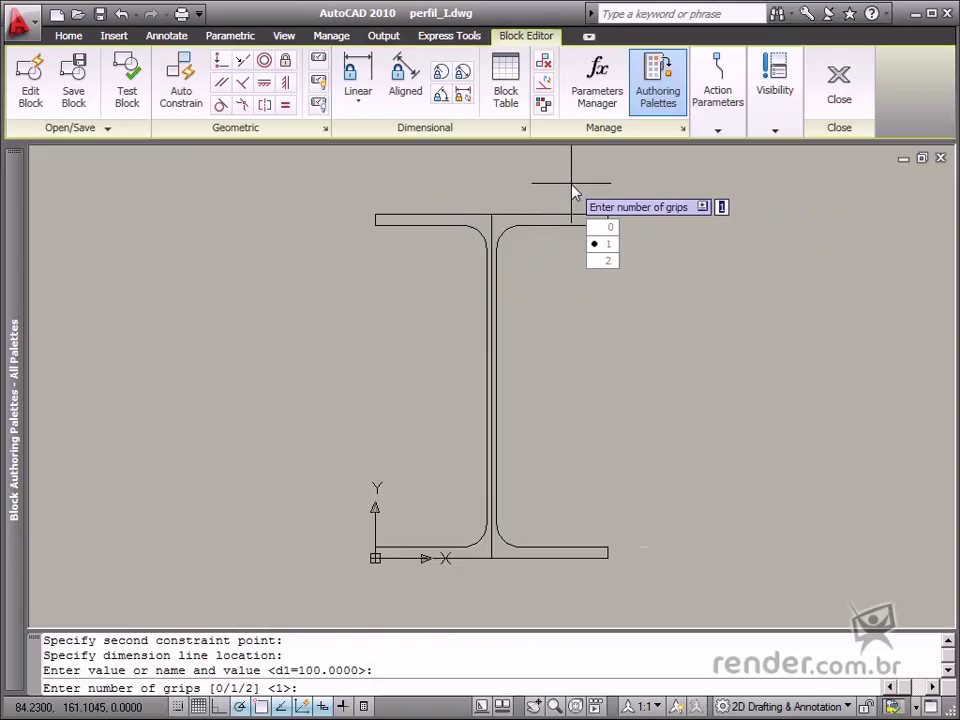
key(Return)
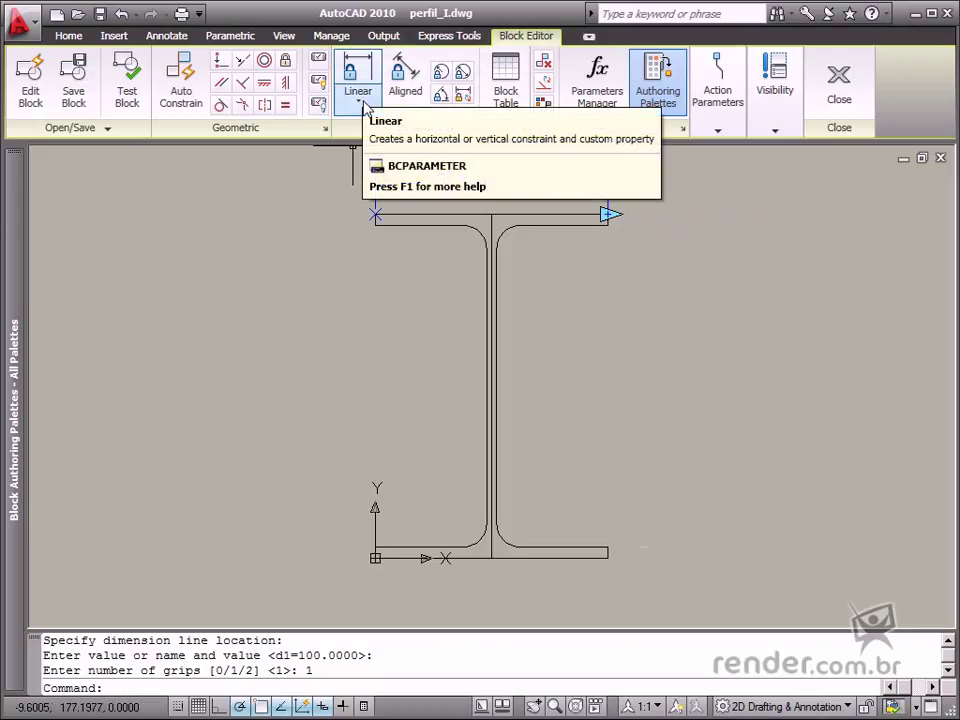
Step: Add vertical constraint d2=2*d1 along the profile's left side, with one grip
click(360, 103)
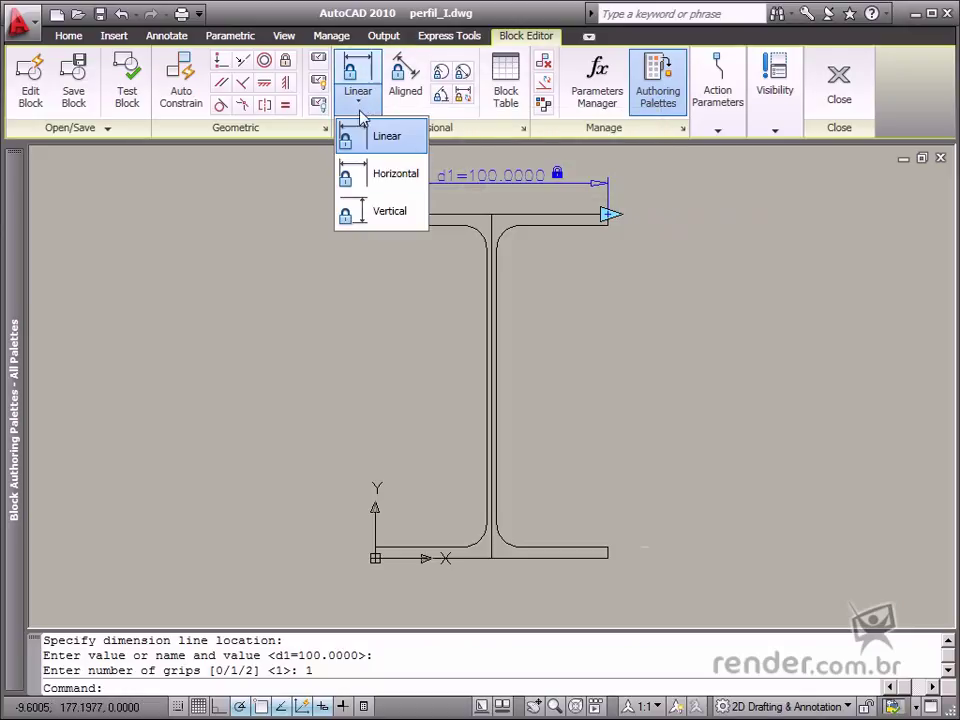
click(383, 215)
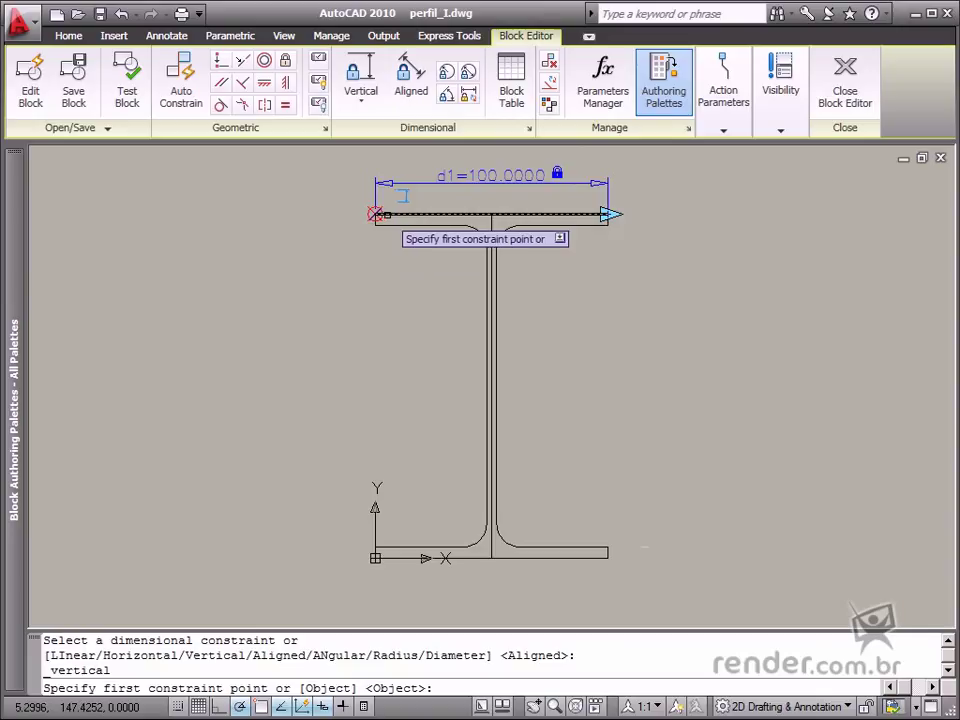
click(404, 196)
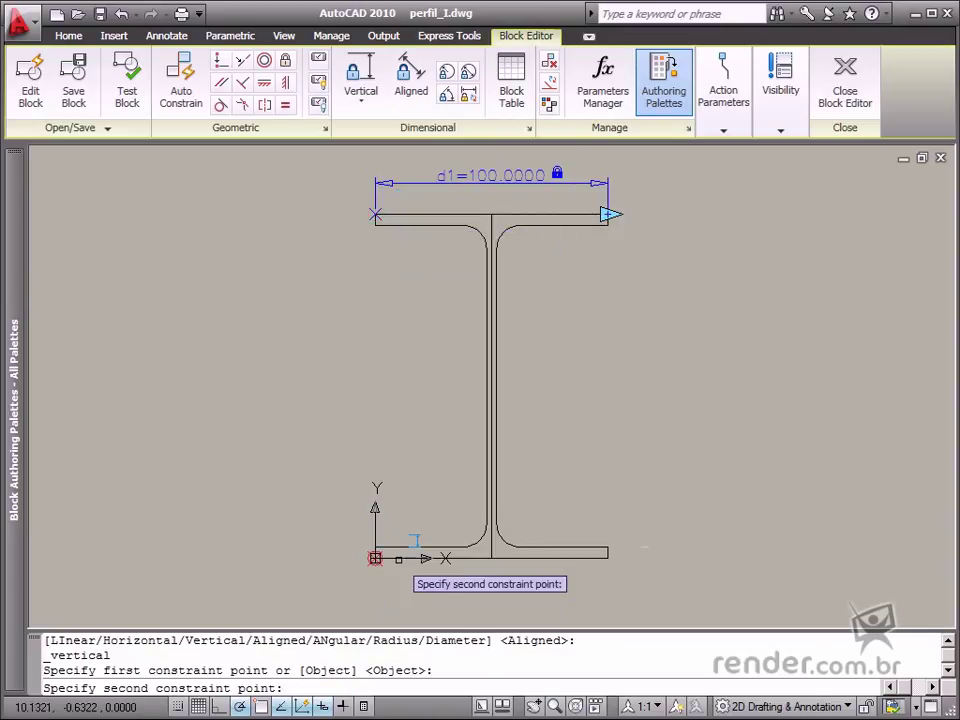
click(375, 558)
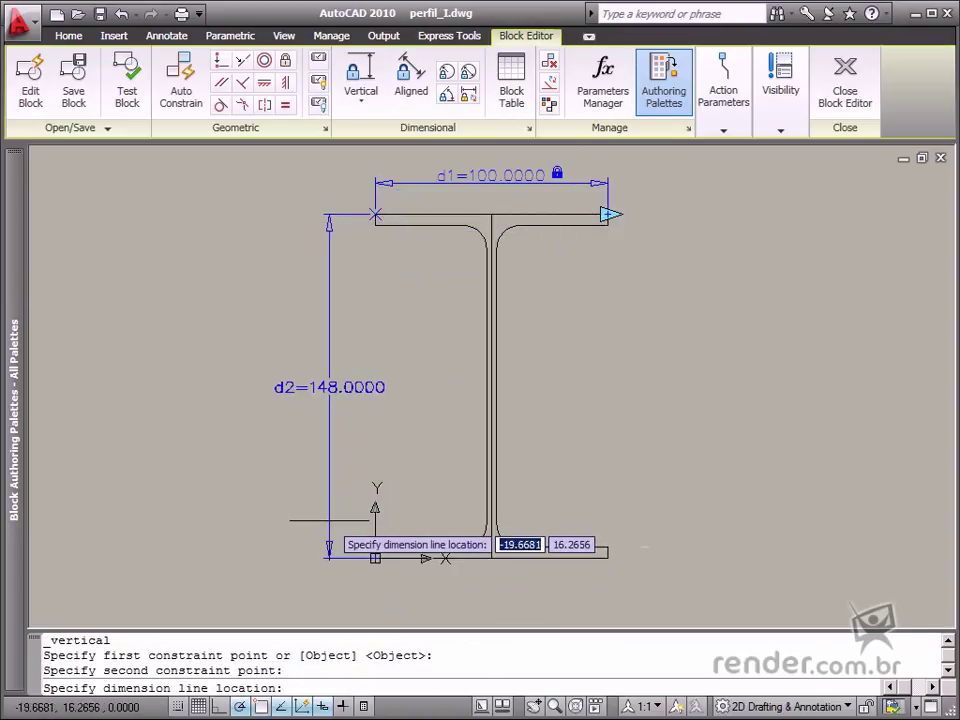
click(318, 505)
text(2*d1)
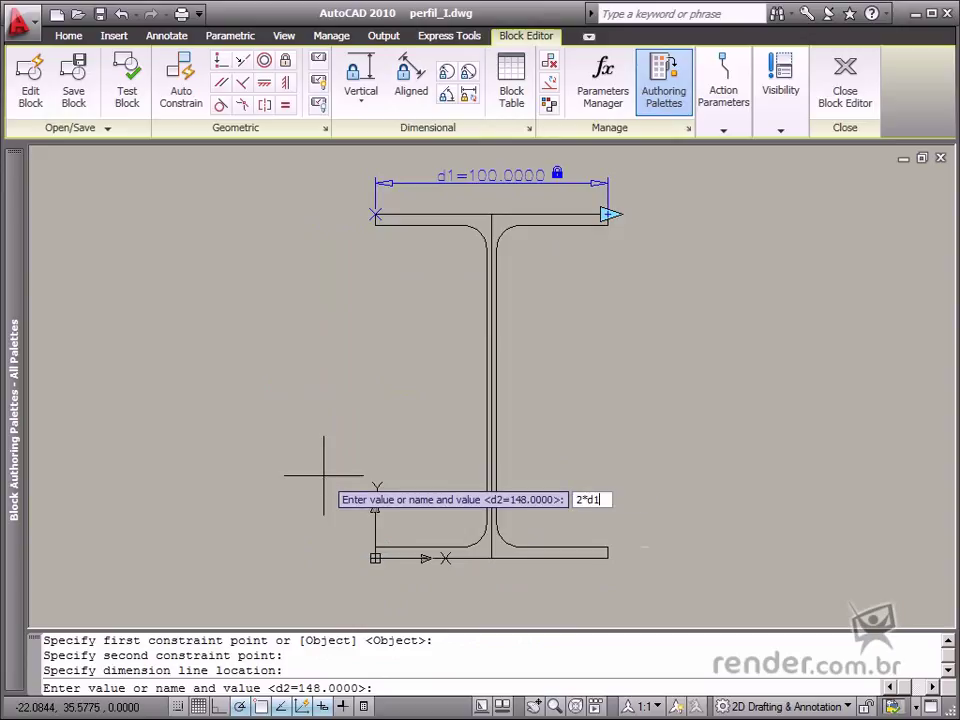
key(Return)
scroll(323, 476, down, 4)
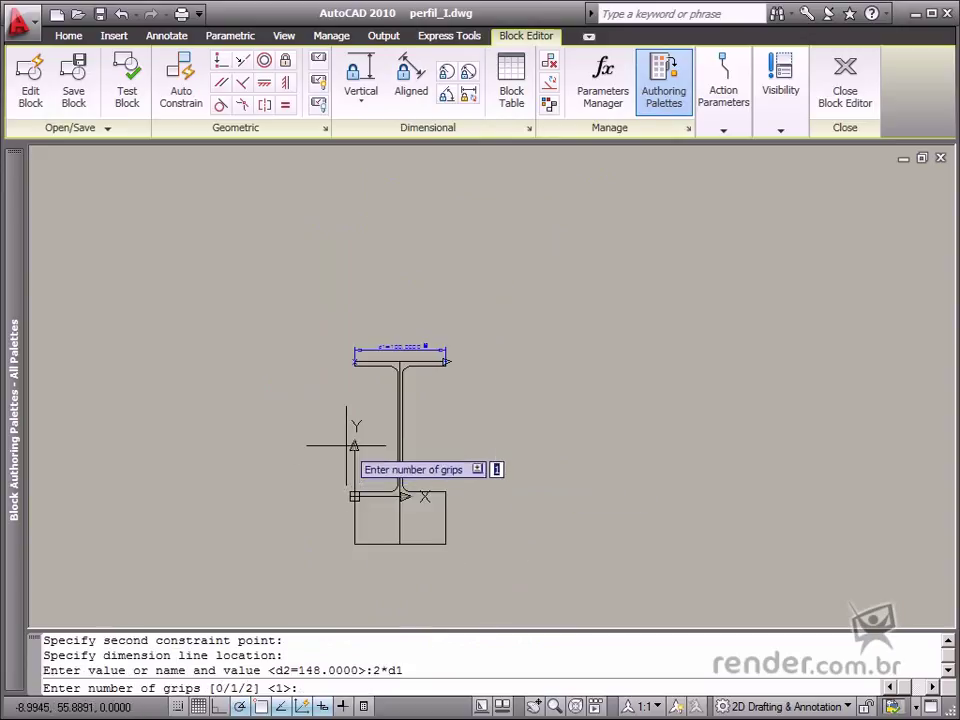
scroll(343, 450, up, 2)
key(Down)
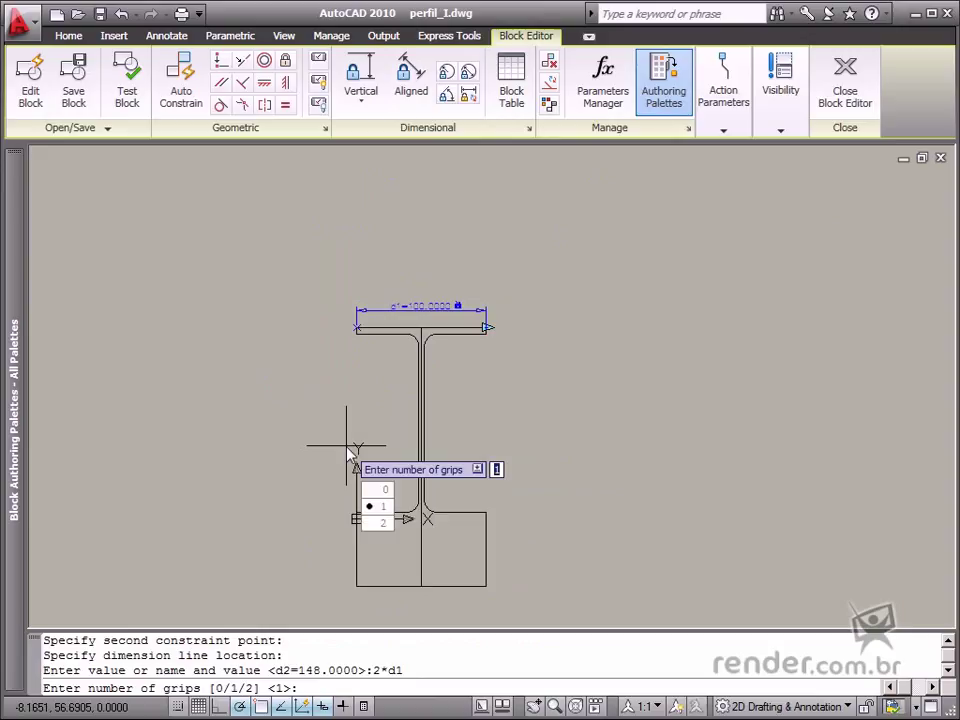
key(Return)
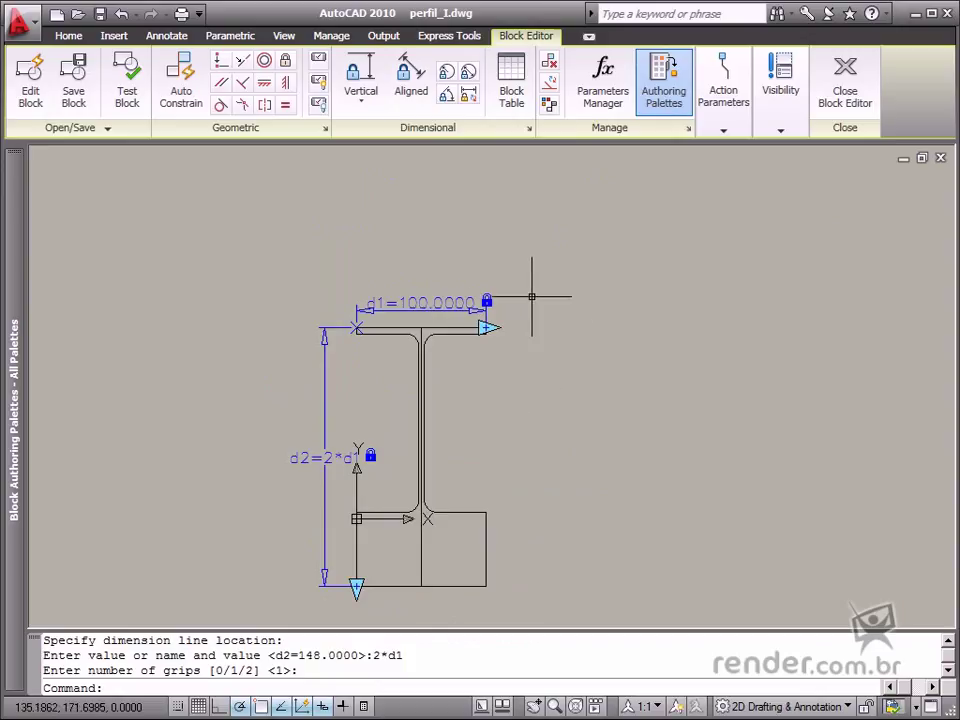
Step: Try a radius constraint on the top-right fillet arc, then cancel it
click(446, 71)
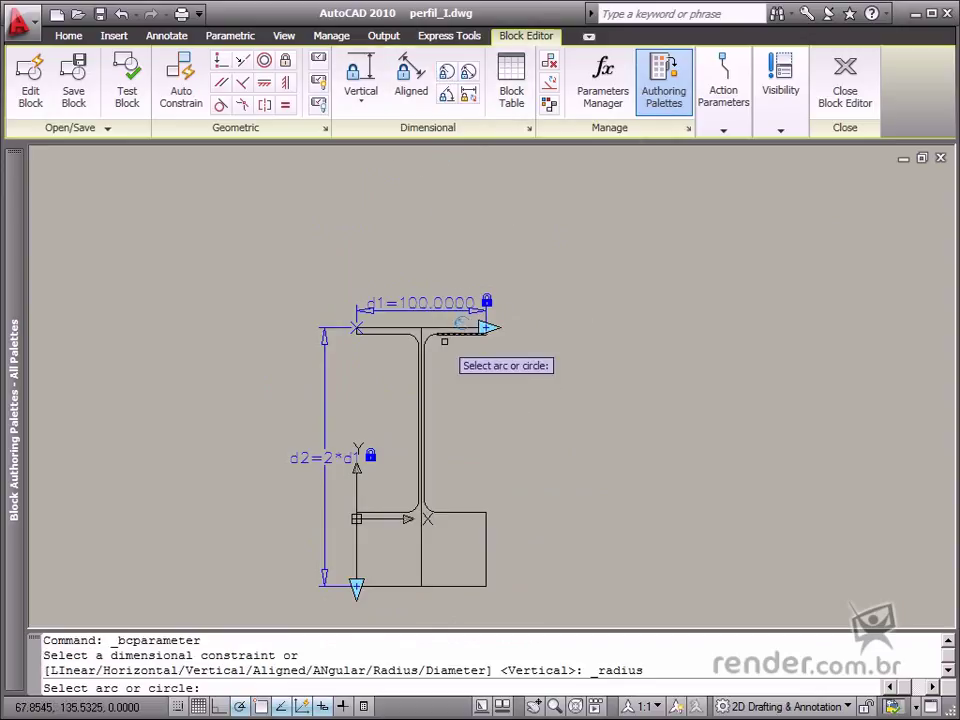
scroll(444, 341, up, 5)
click(399, 325)
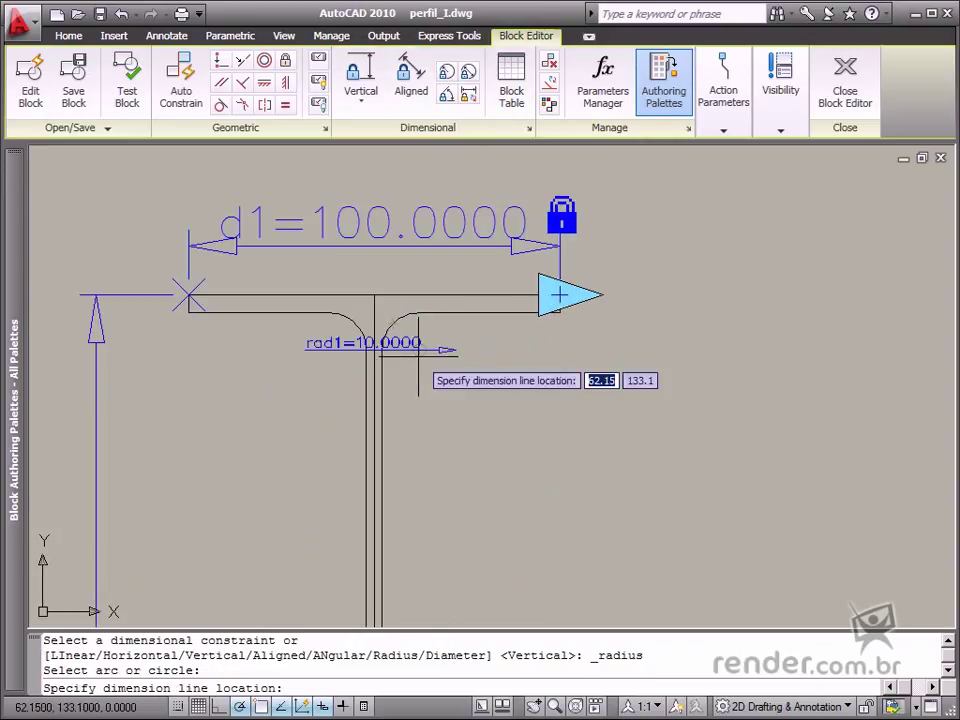
click(403, 326)
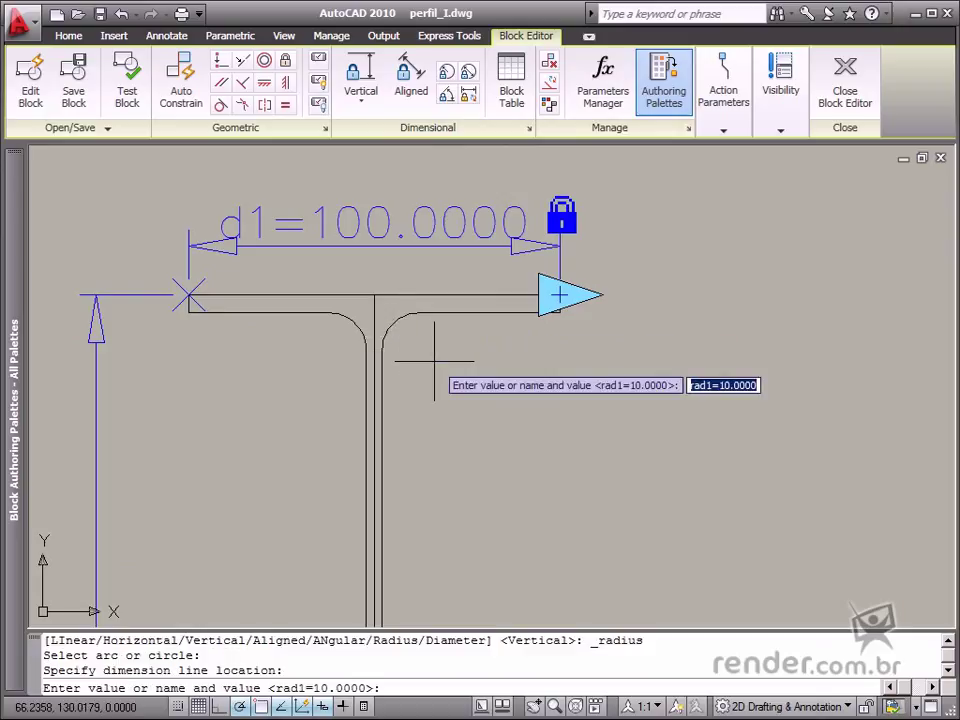
key(Escape)
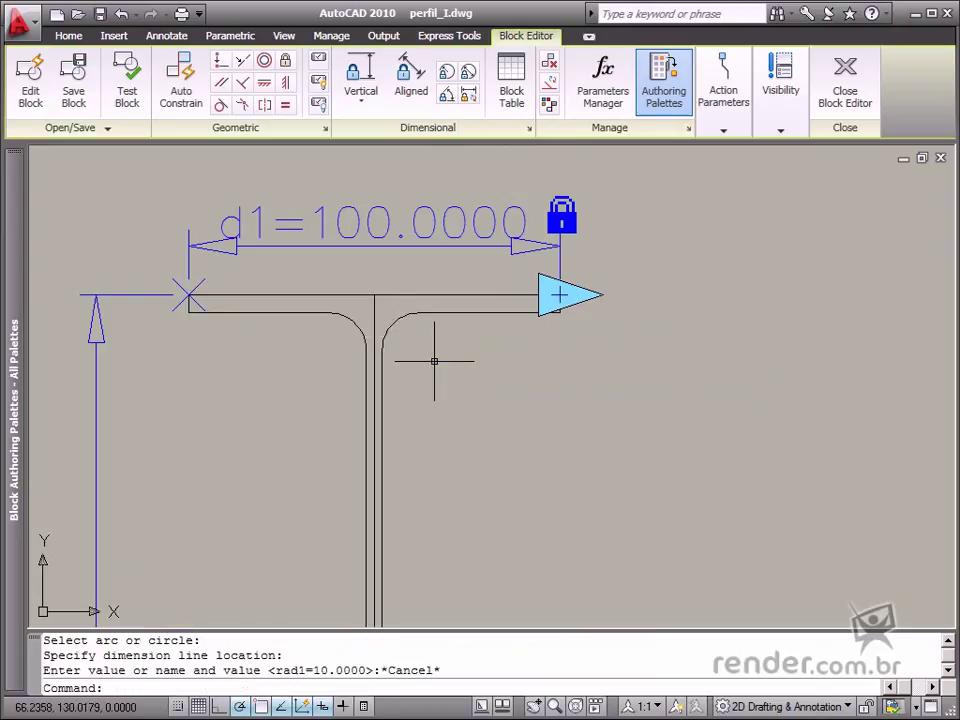
Step: Try a diameter constraint dia1=20 on the top-left fillet, then cancel it
click(465, 92)
click(372, 323)
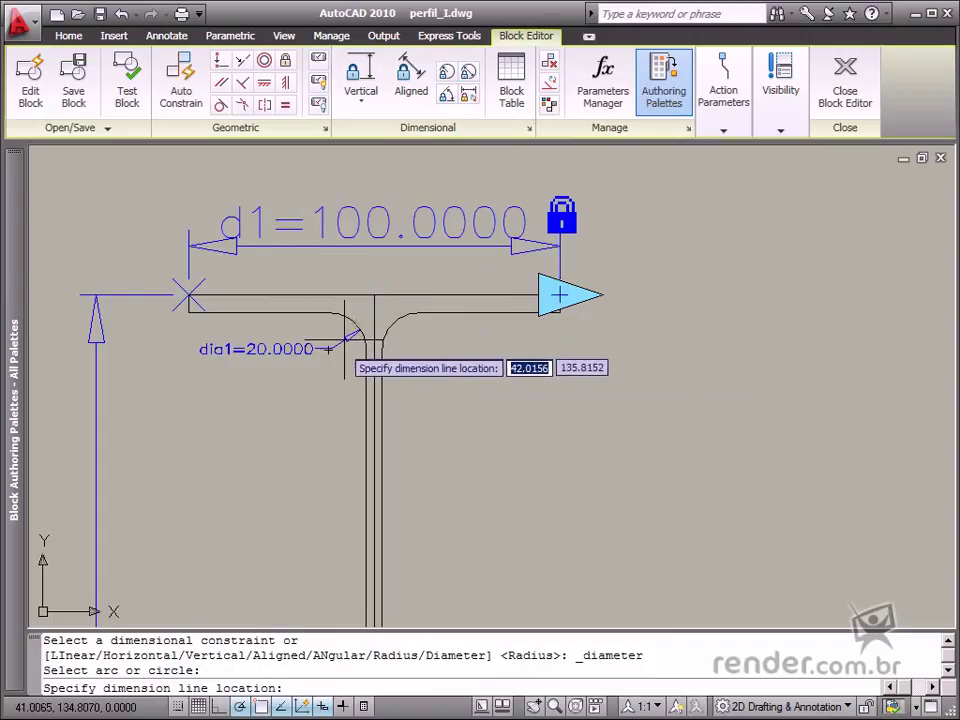
click(349, 330)
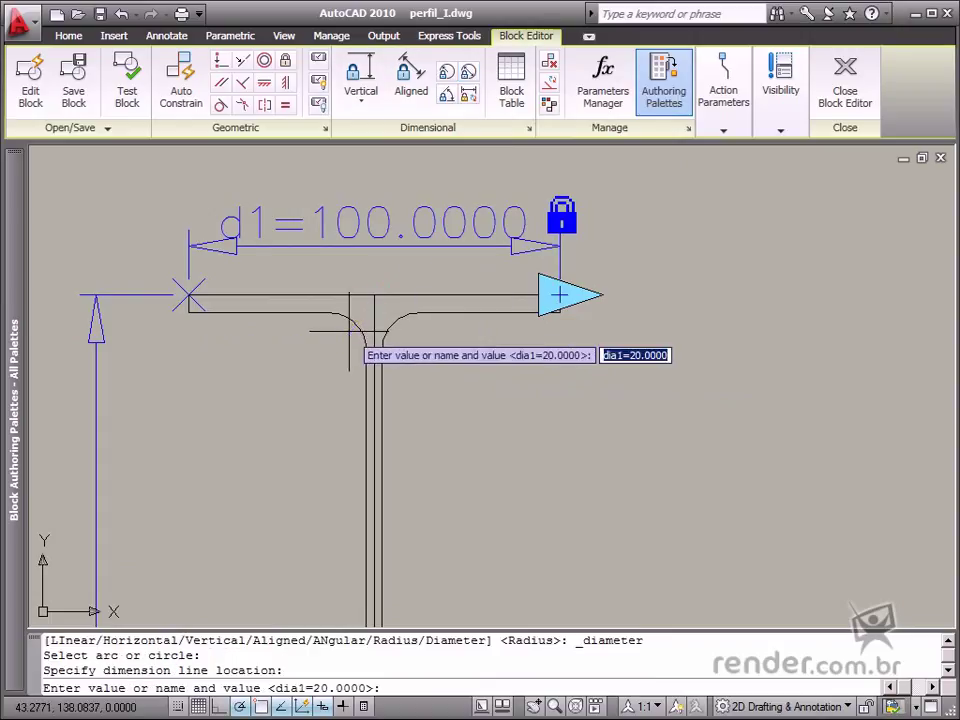
key(Return)
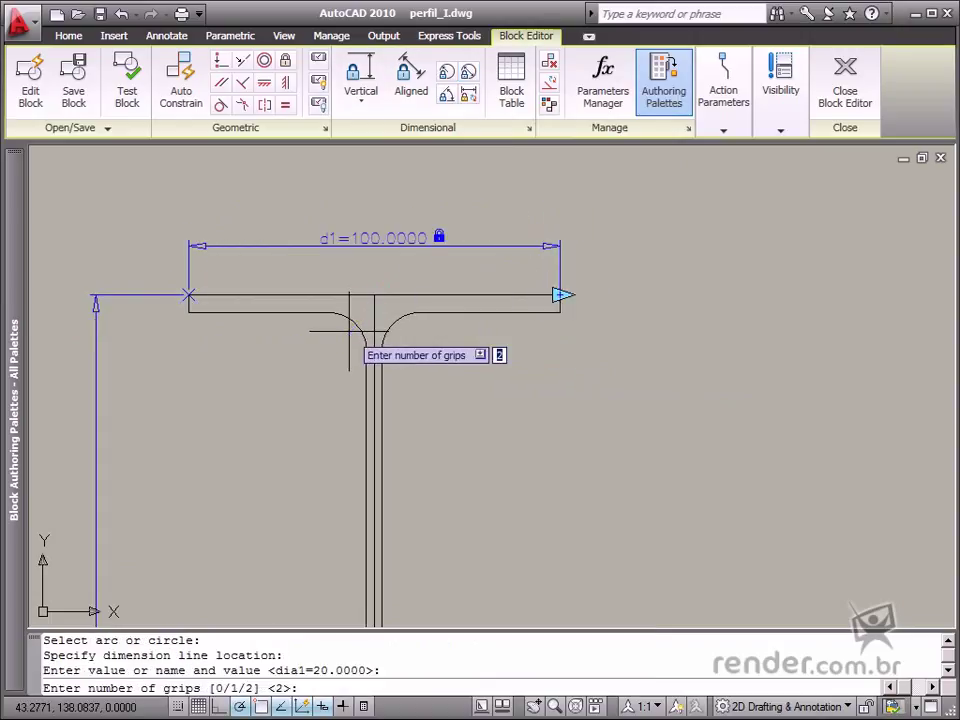
key(Escape)
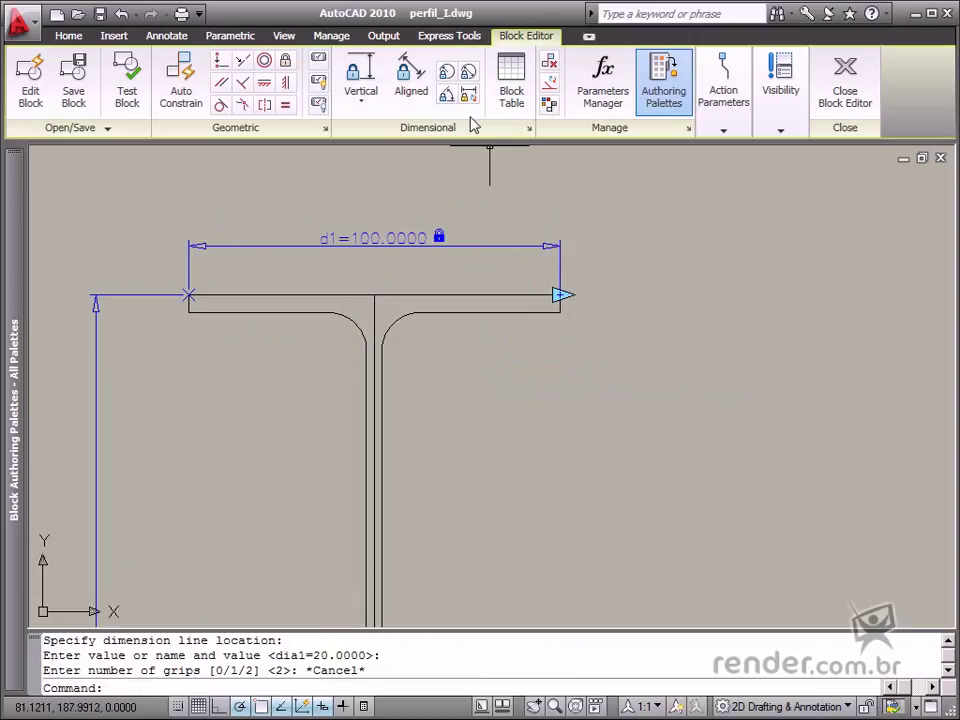
Step: Constrain the top-left fillet with radius rad1=10 and frame the whole beam
click(446, 71)
click(353, 321)
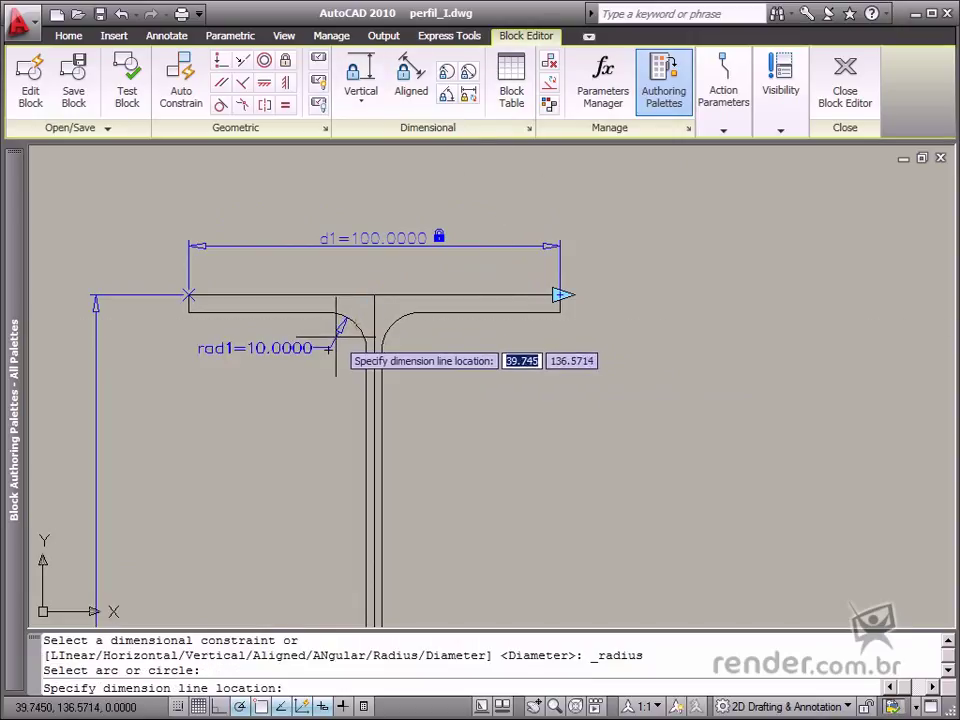
click(341, 336)
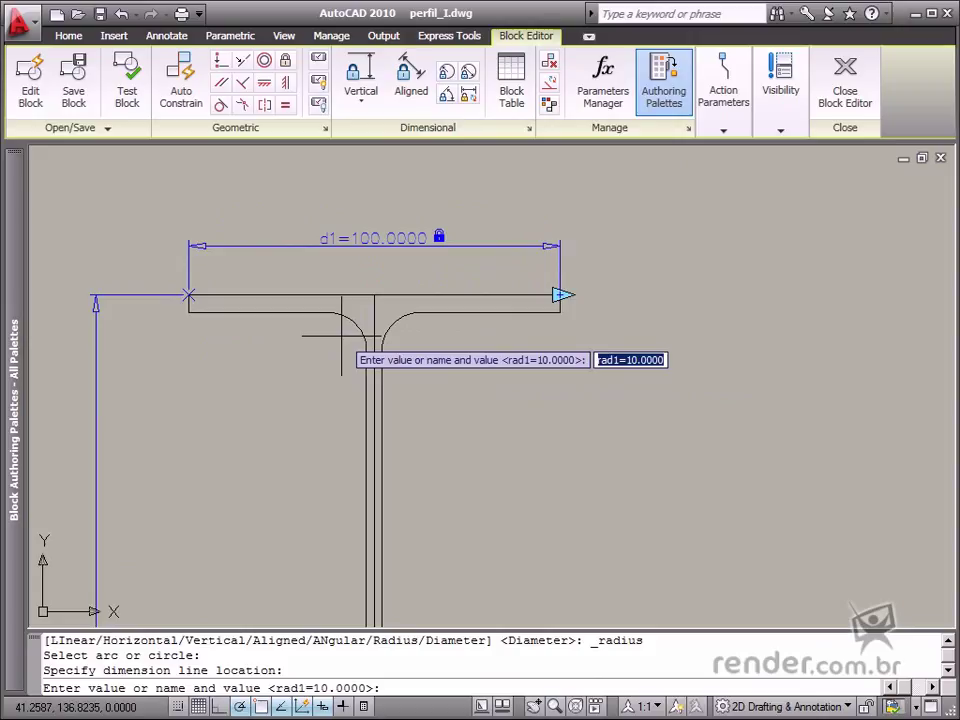
key(Return)
key(Return)
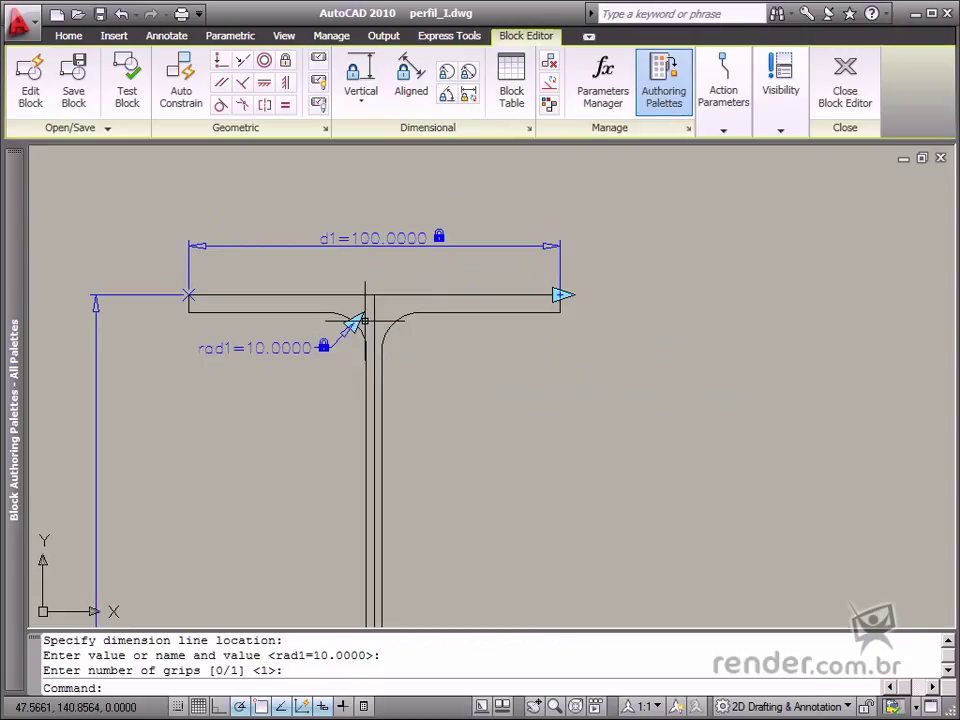
scroll(335, 345, down, 2)
middle_drag(313, 446, 439, 360)
scroll(439, 362, down, 2)
scroll(439, 350, up, 1)
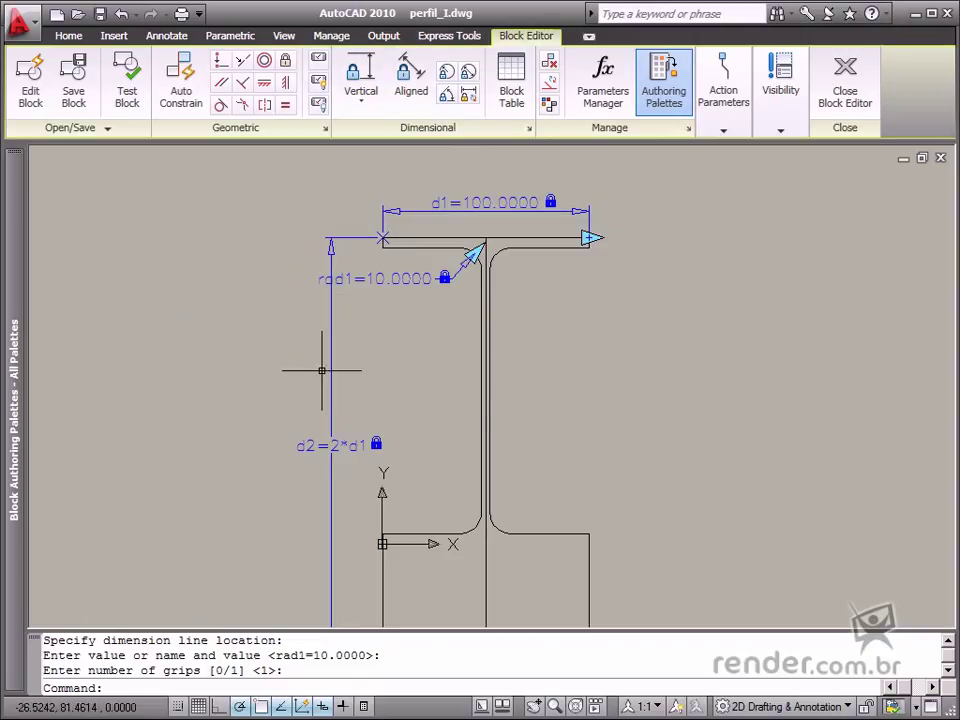
text(l)
key(Return)
click(693, 344)
click(603, 434)
click(791, 446)
key(Escape)
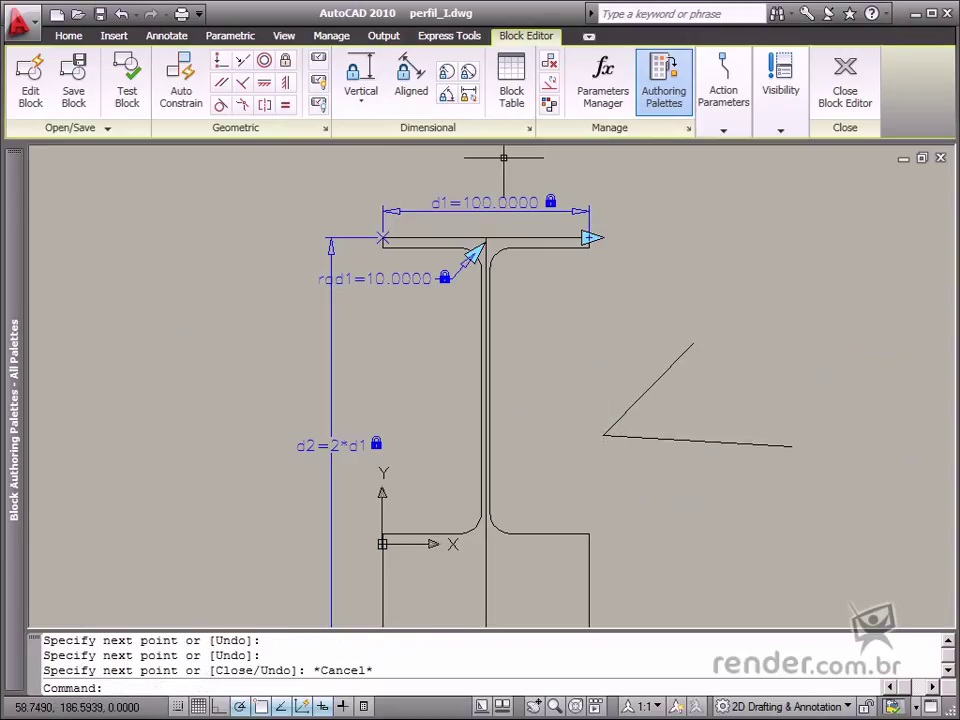
click(450, 103)
click(653, 391)
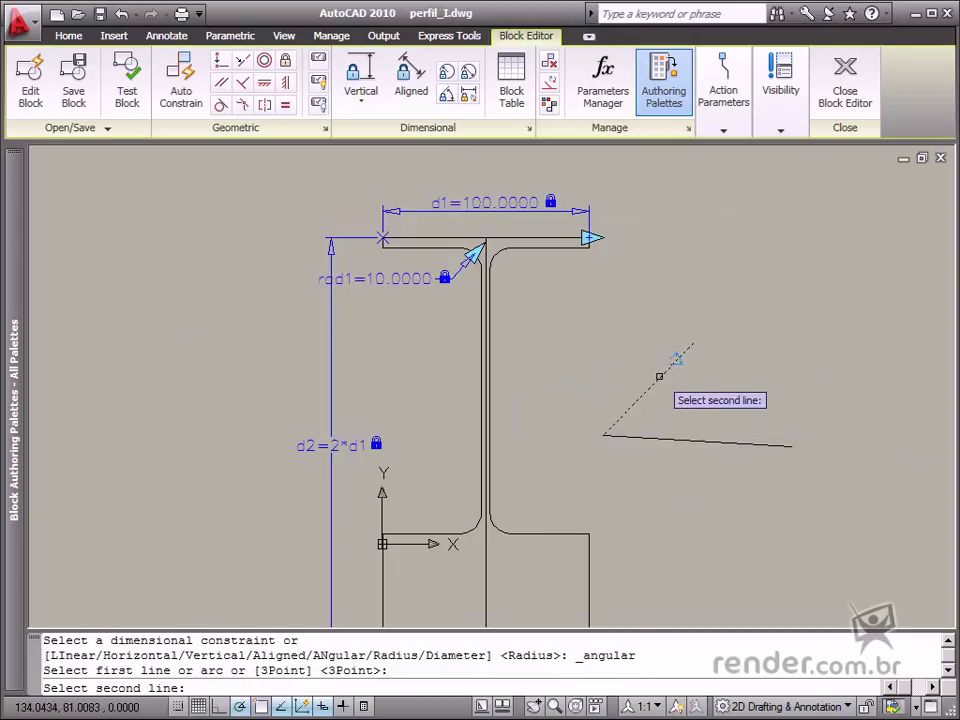
click(690, 438)
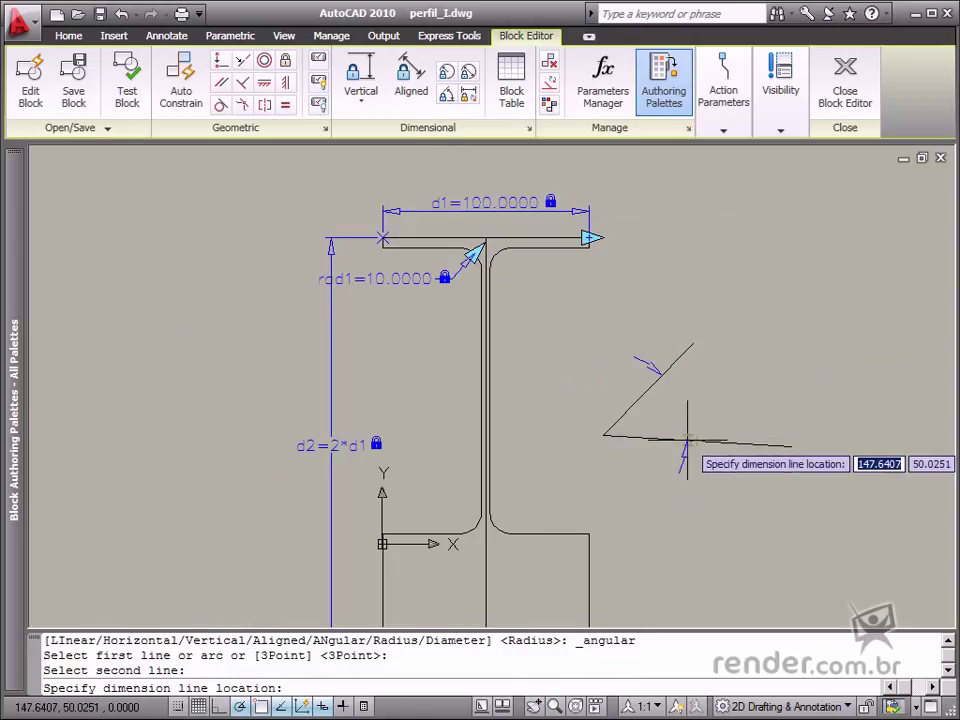
click(761, 406)
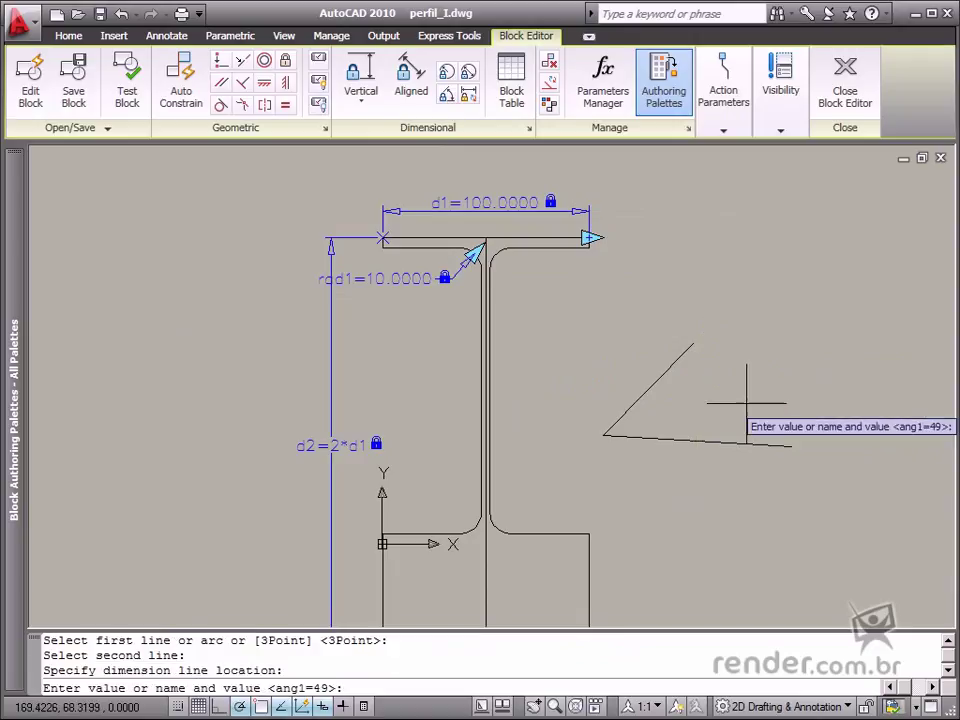
key(Return)
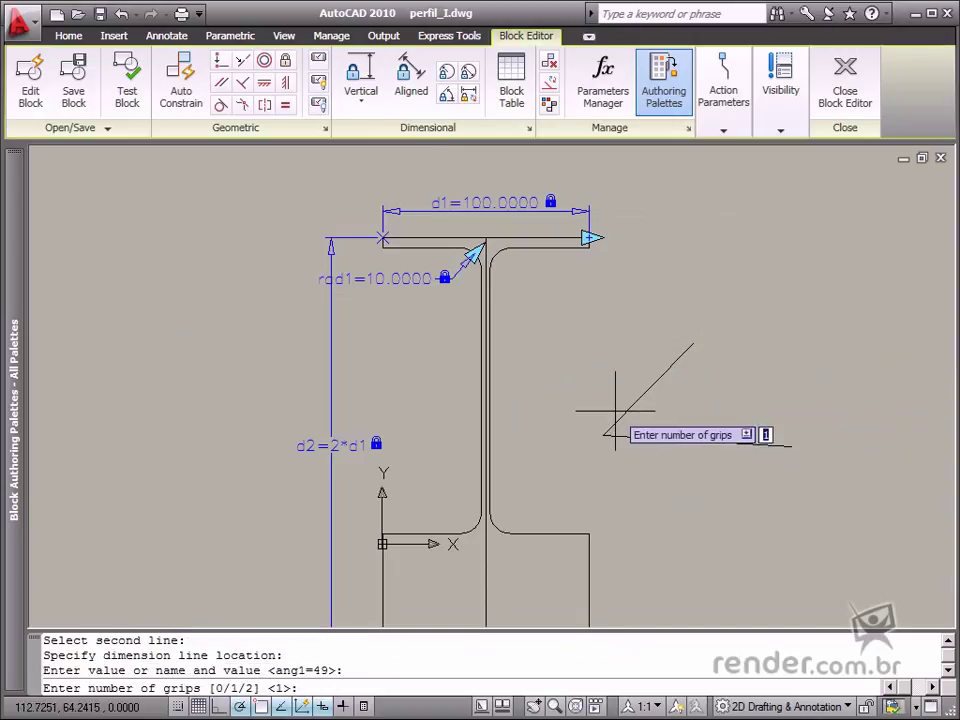
key(Return)
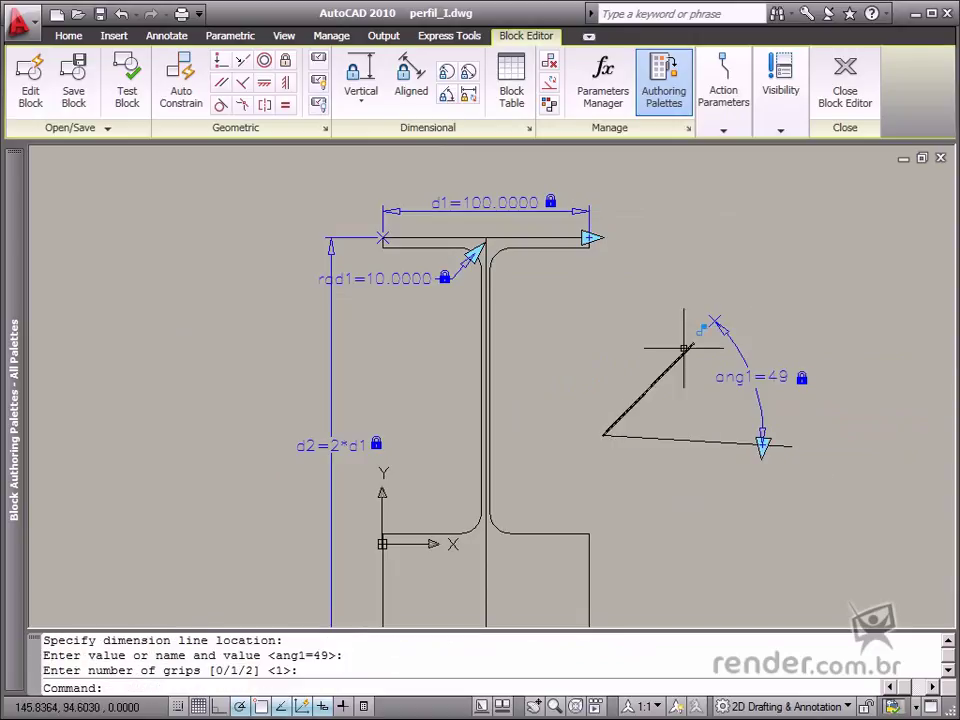
click(842, 490)
click(576, 303)
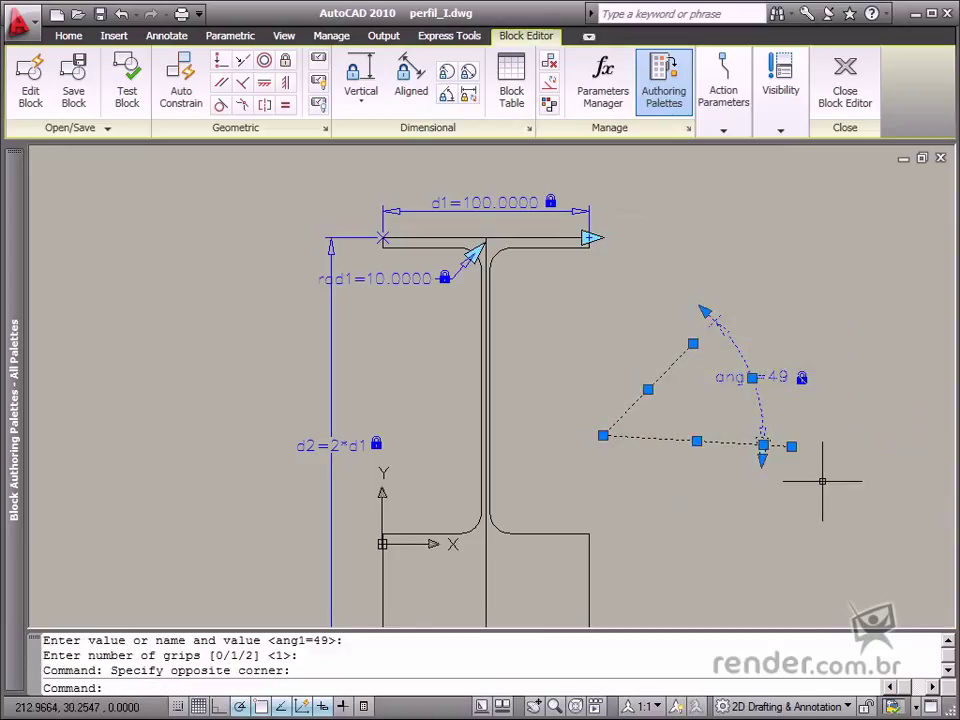
key(Delete)
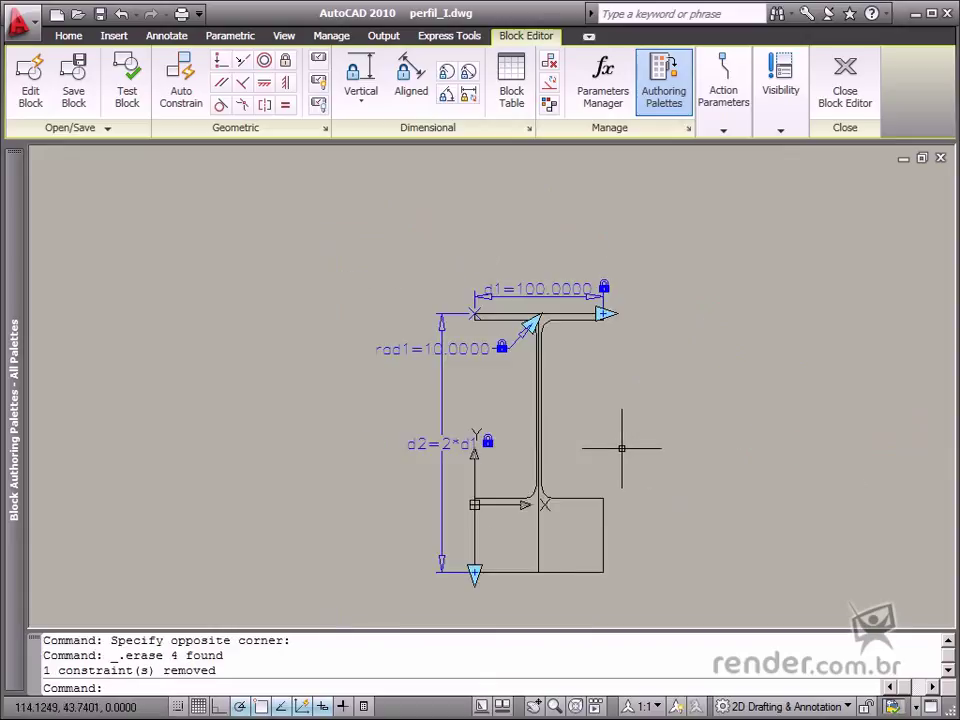
middle_drag(581, 456, 602, 386)
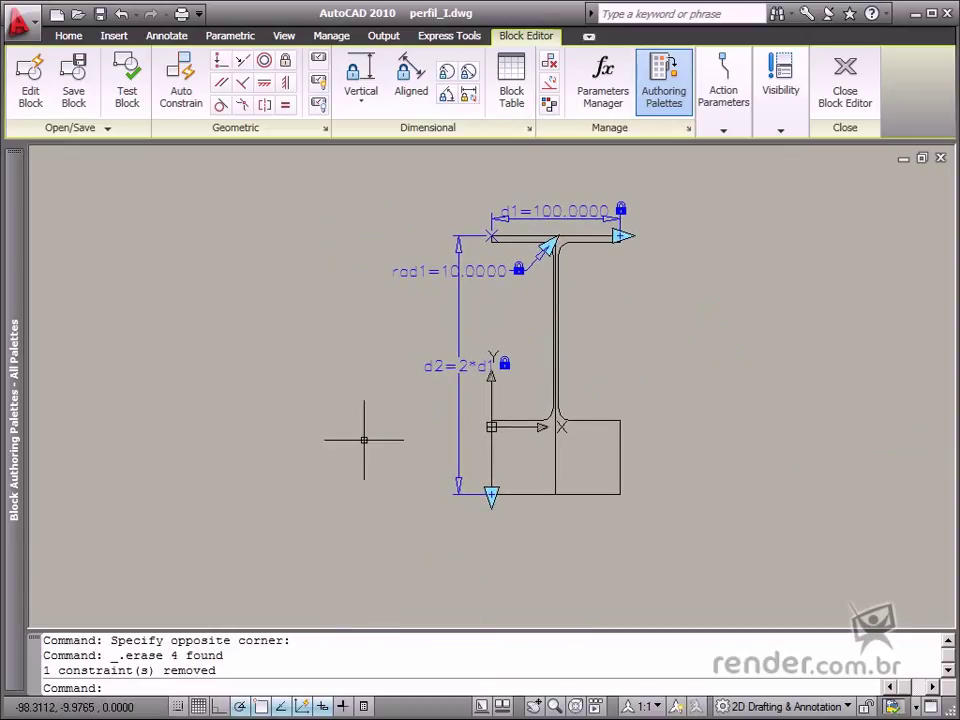
click(126, 98)
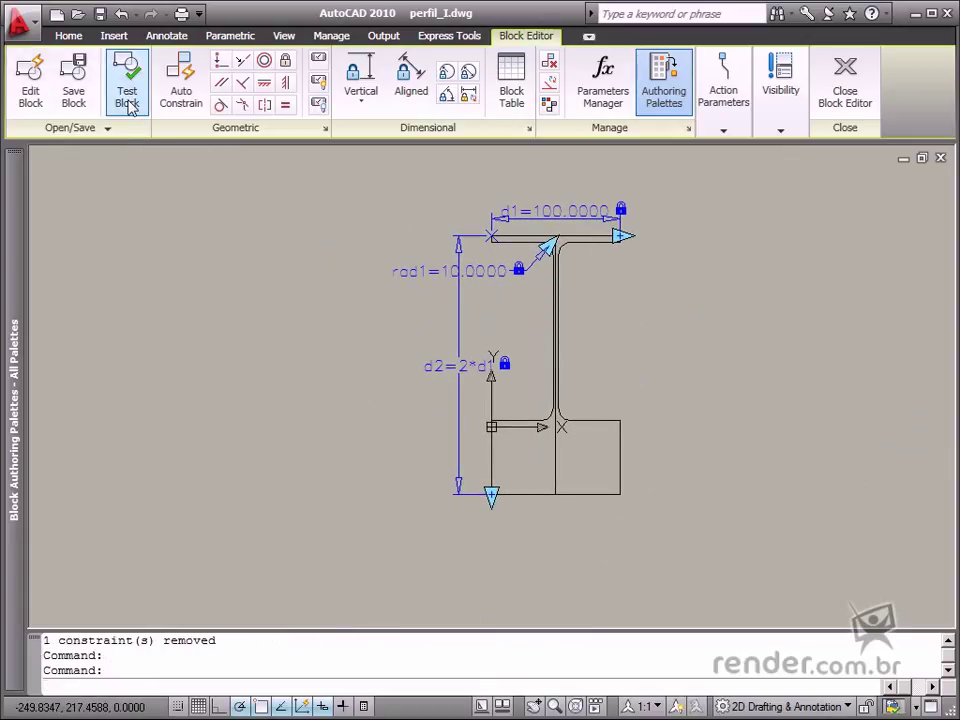
scroll(527, 300, up, 6)
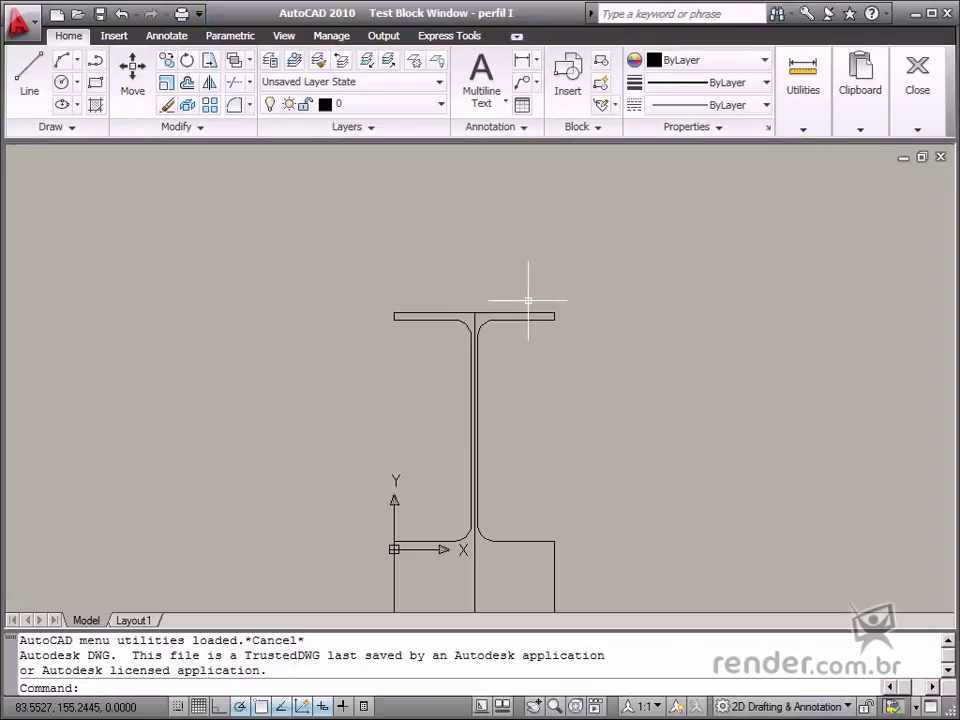
scroll(525, 308, down, 2)
scroll(519, 314, up, 1)
click(514, 312)
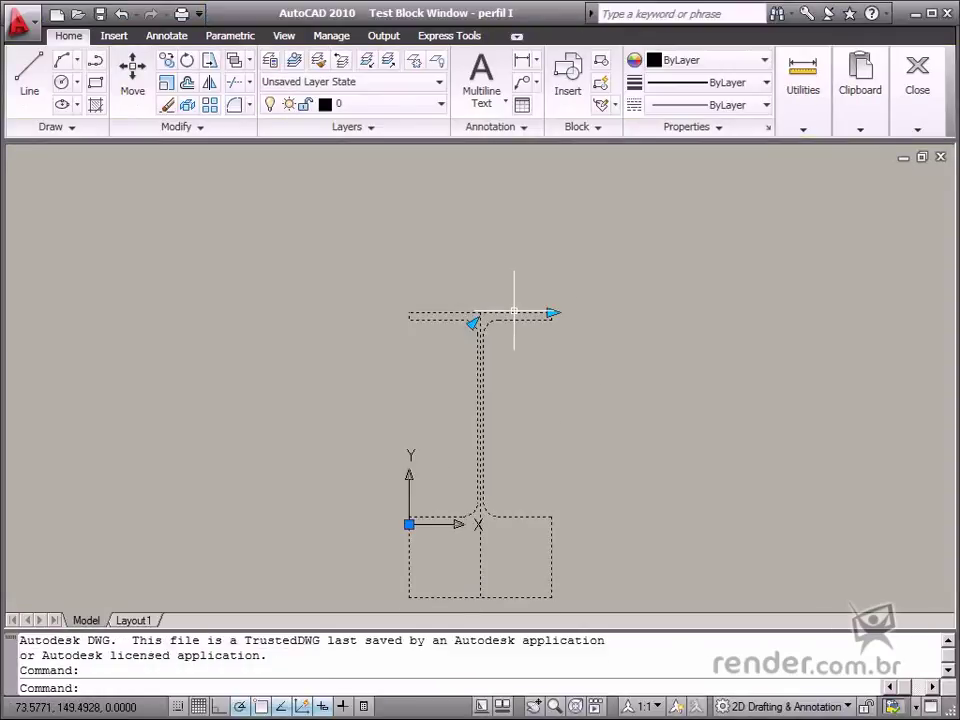
click(553, 313)
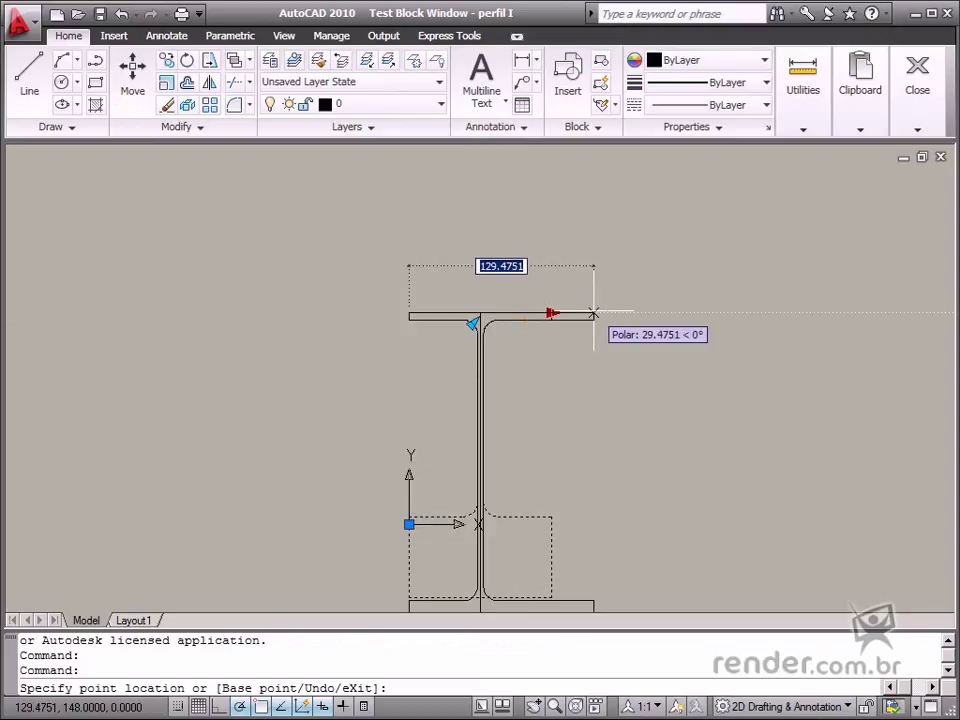
text(120)
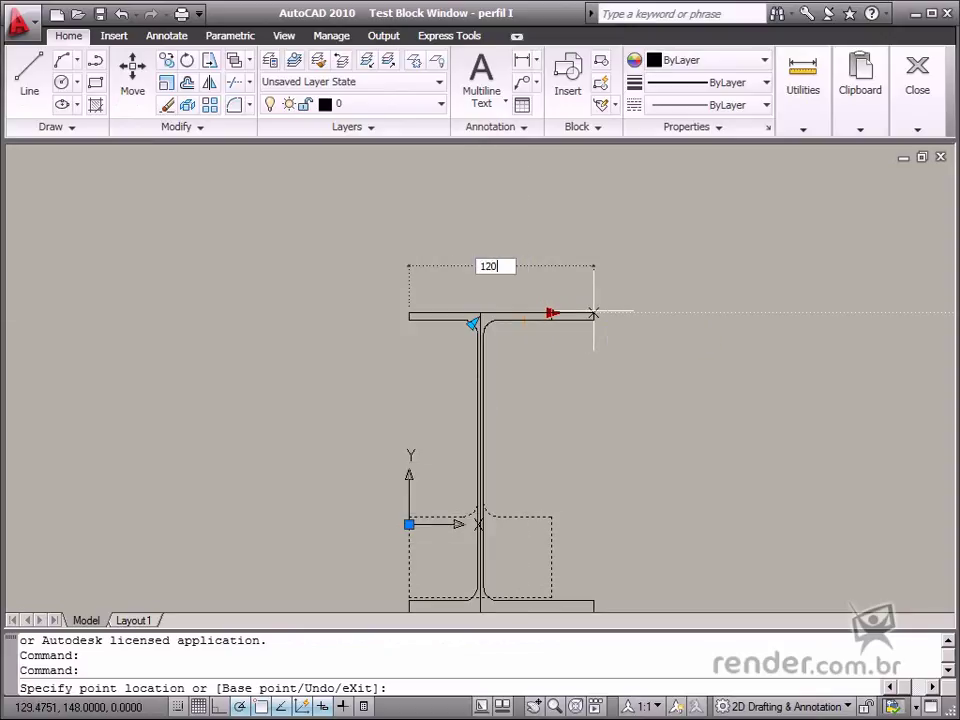
key(Return)
scroll(520, 420, down, 2)
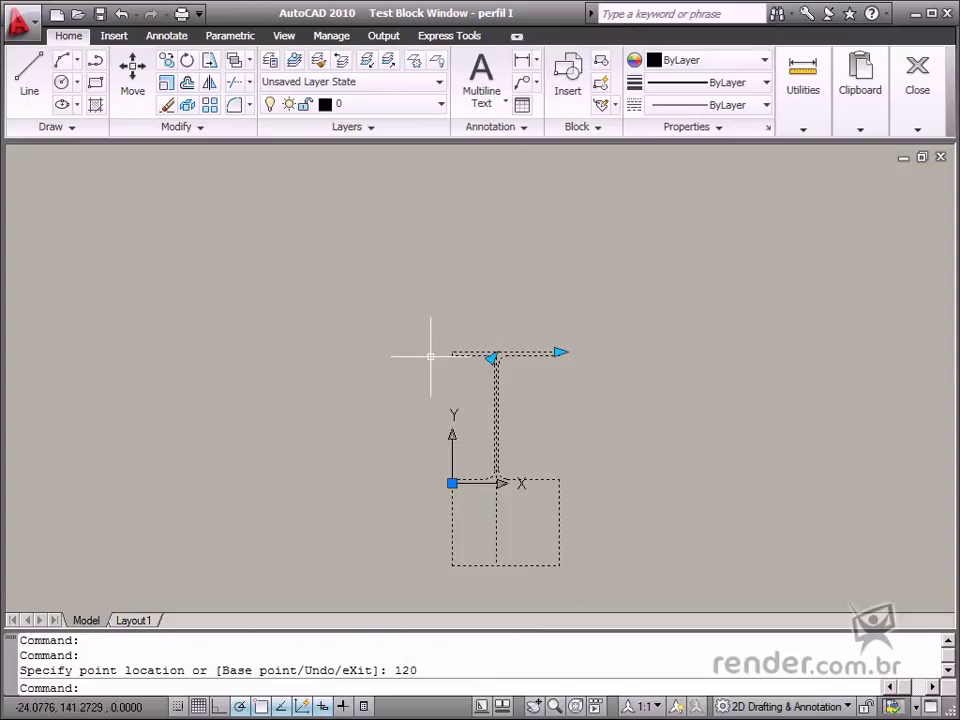
click(561, 351)
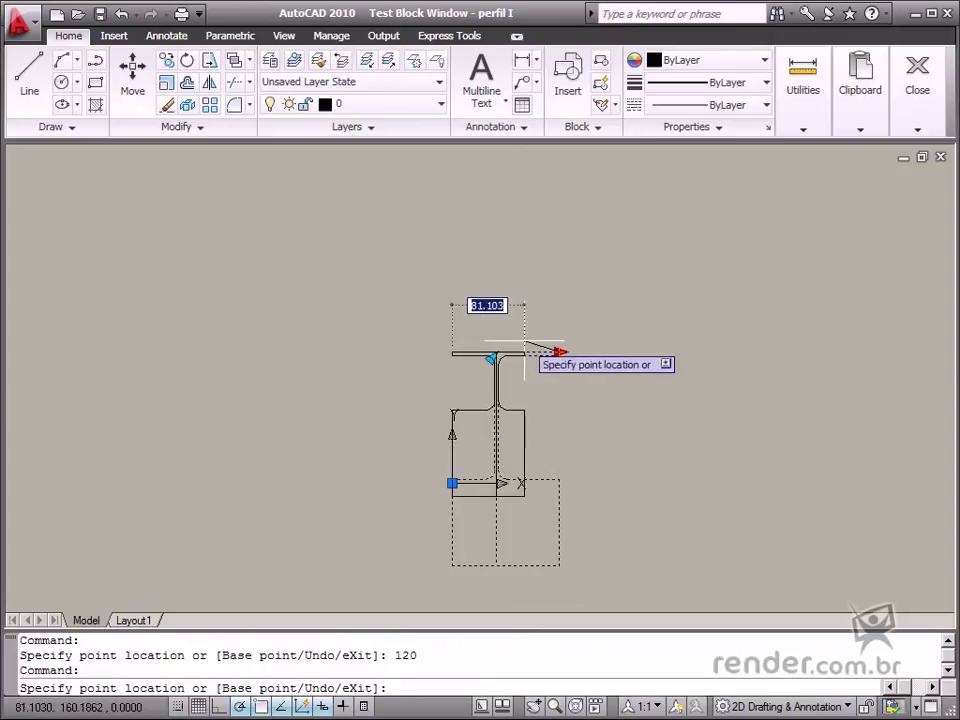
click(525, 352)
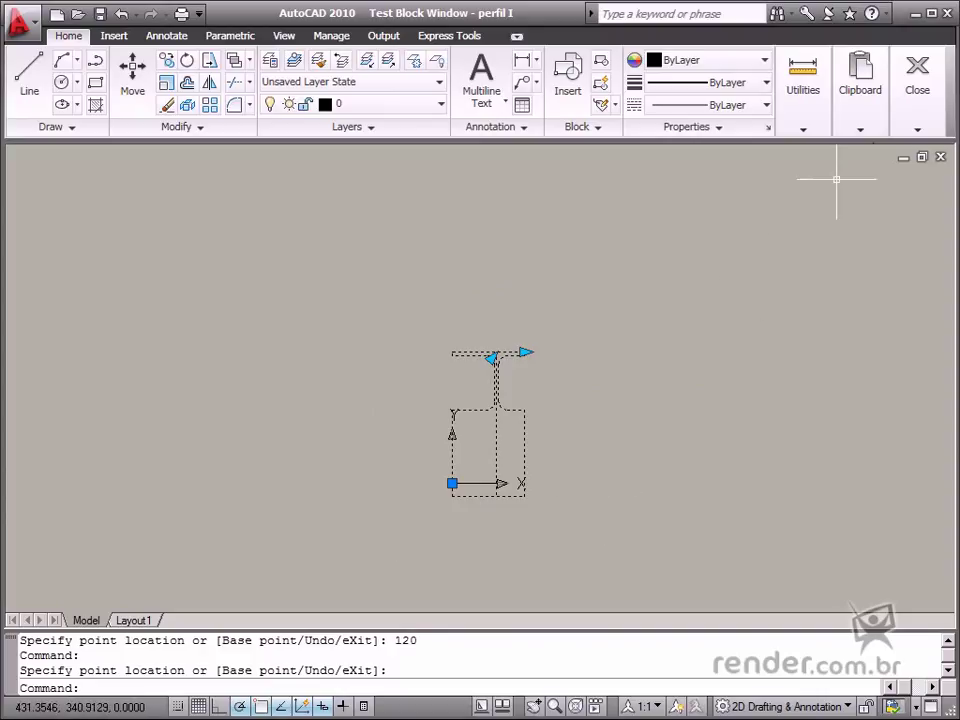
click(917, 128)
click(918, 172)
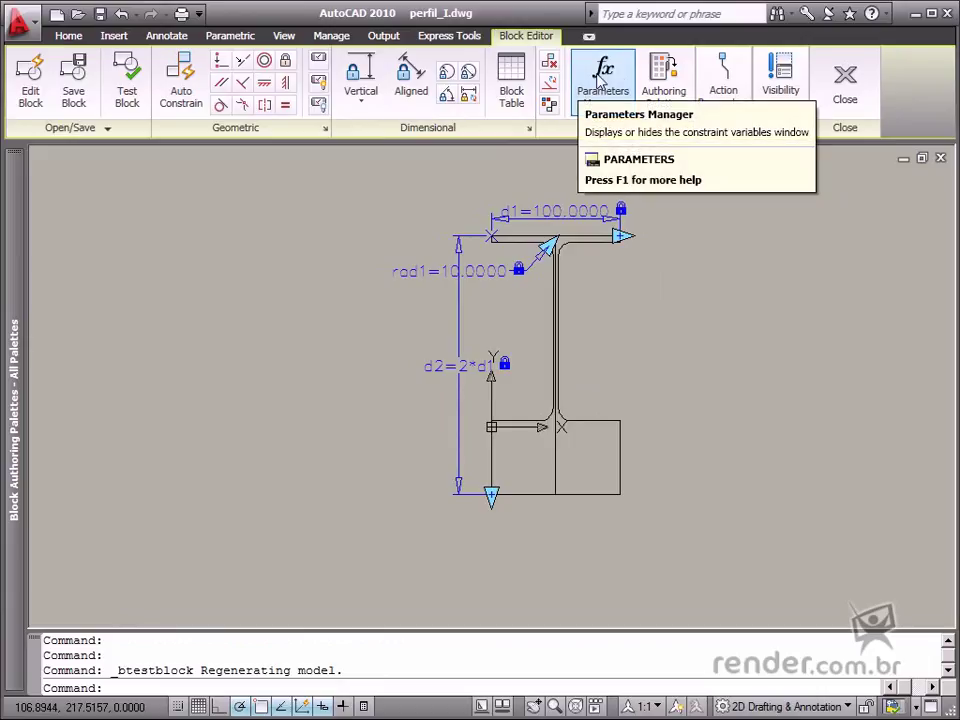
Step: Open the Parameters Manager, review d1 and d2, and add user parameter user1=1
click(613, 105)
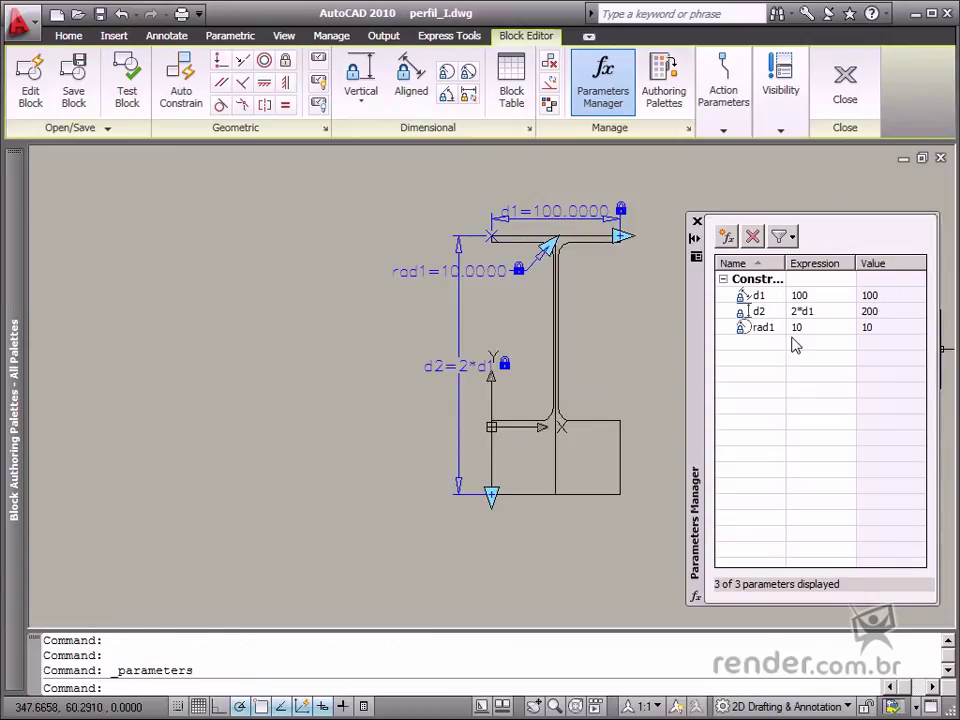
click(757, 297)
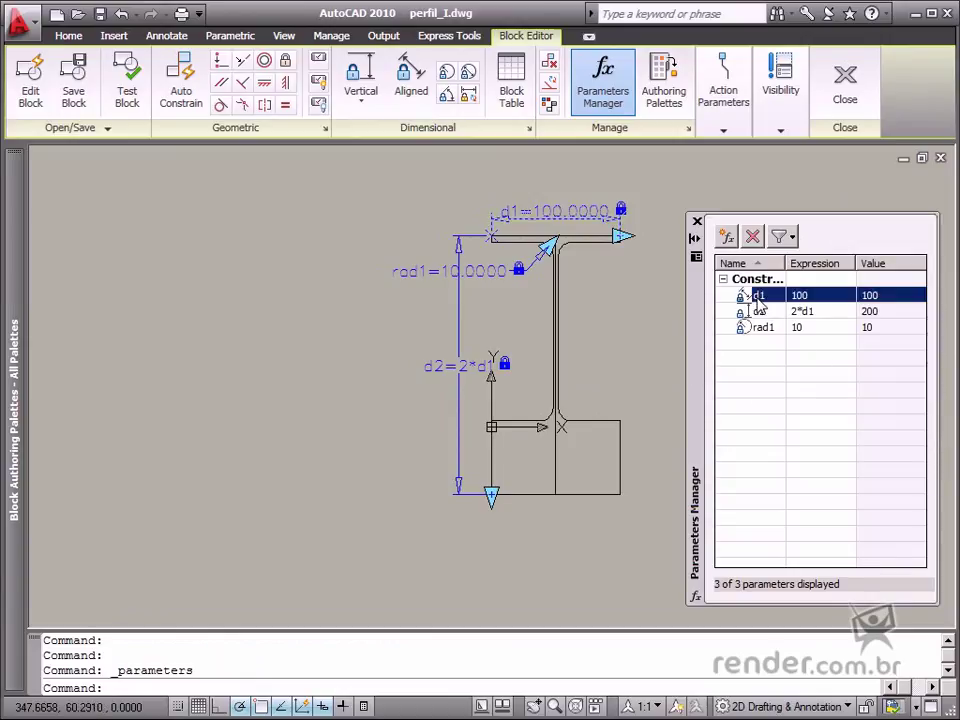
click(814, 313)
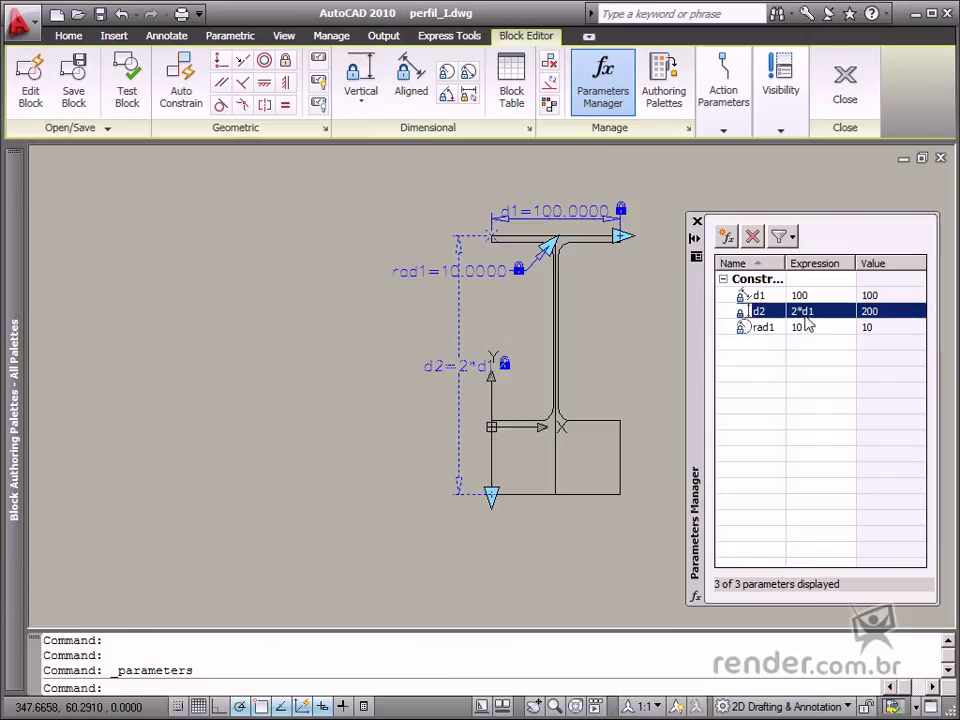
click(727, 238)
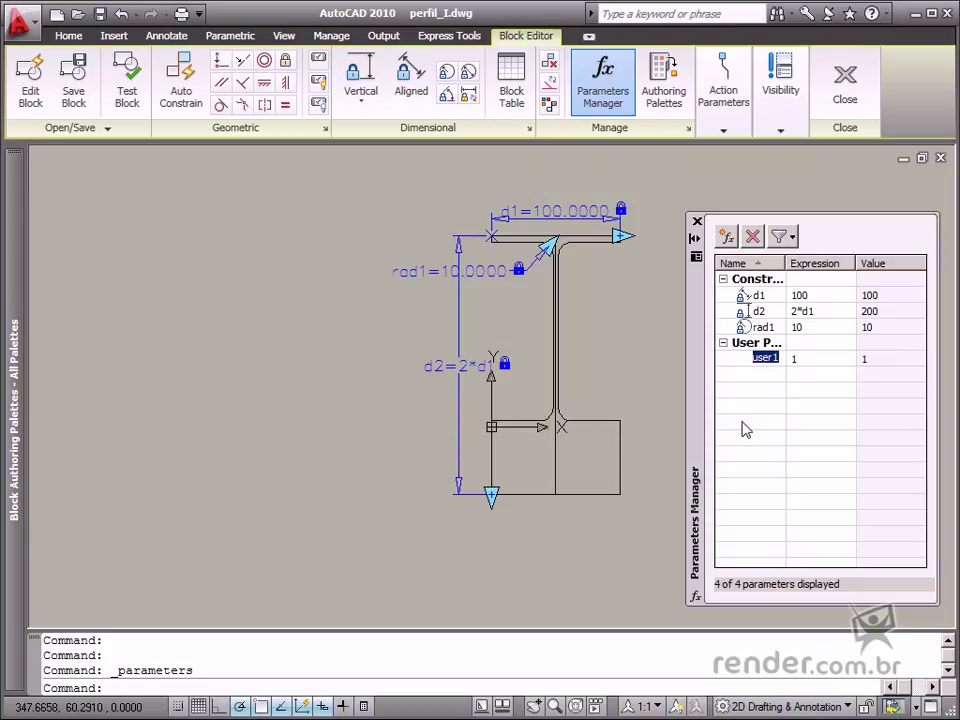
Step: Rename parameter rad1 to r1 and set its expression to 5
double_click(762, 327)
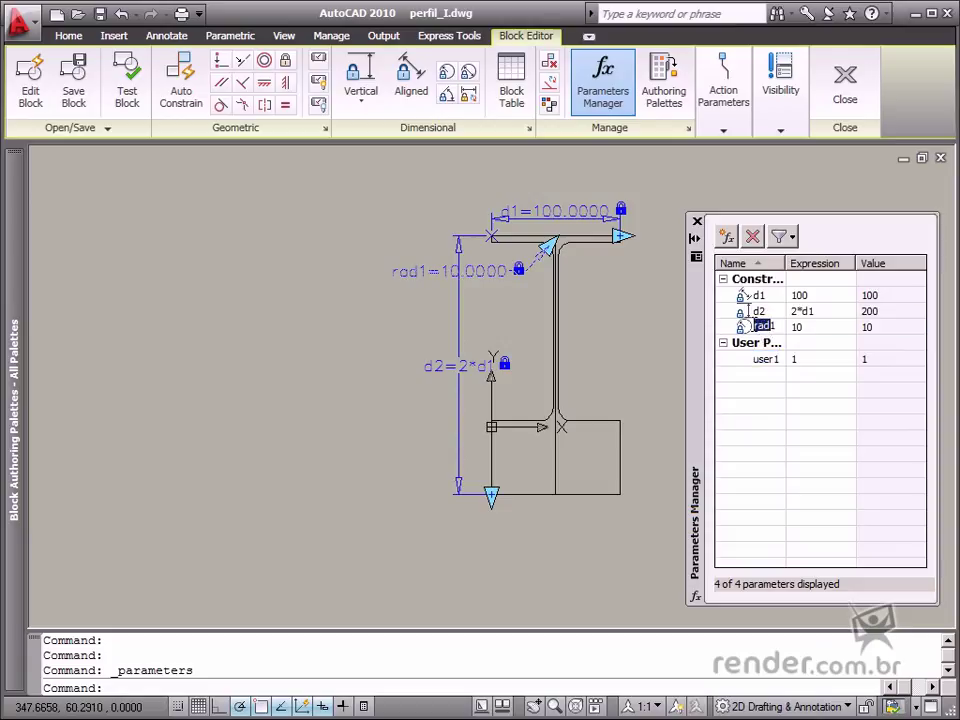
text(r1)
key(Return)
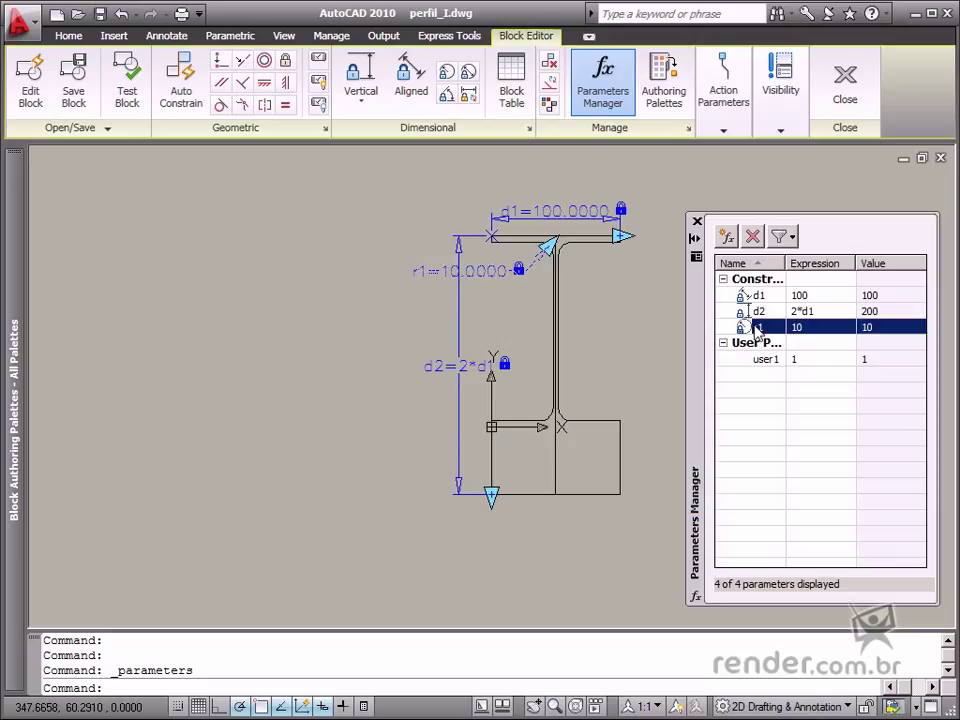
double_click(812, 327)
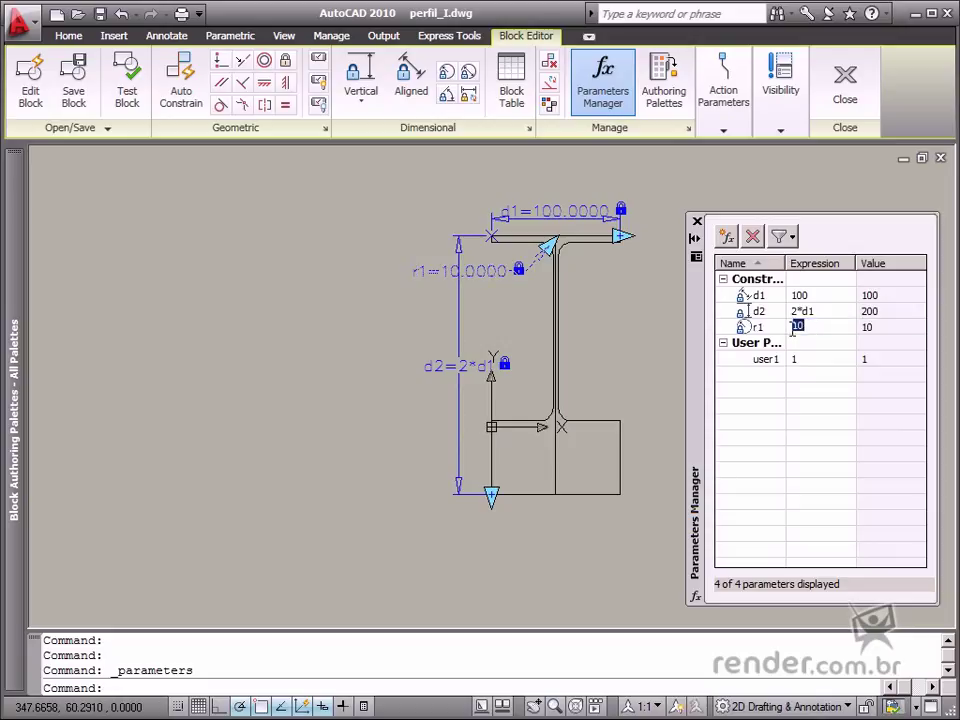
text(5)
key(Return)
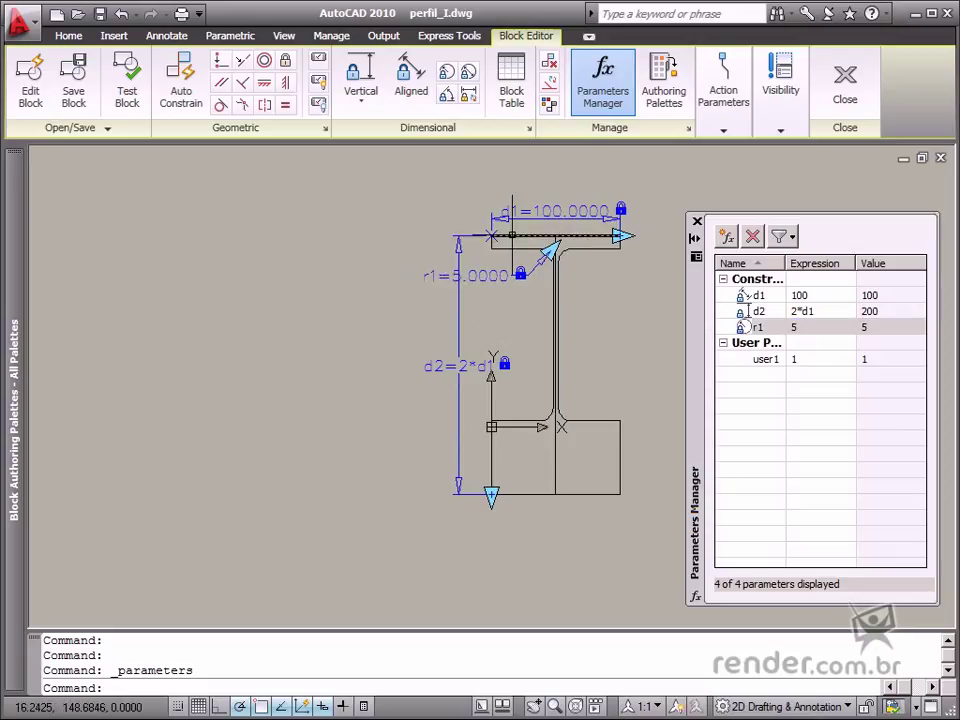